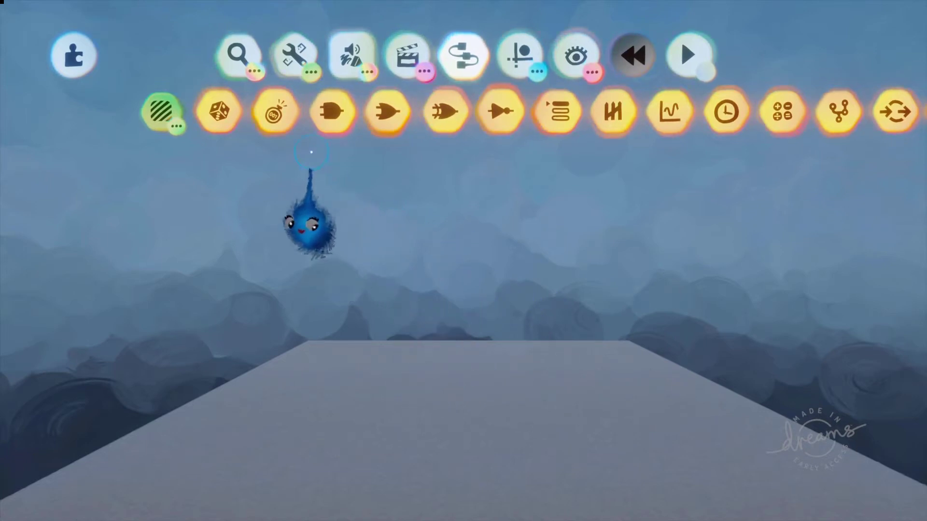
Add a Counter gadget to the scene, floating above the far edge of the floor.
click(280, 116)
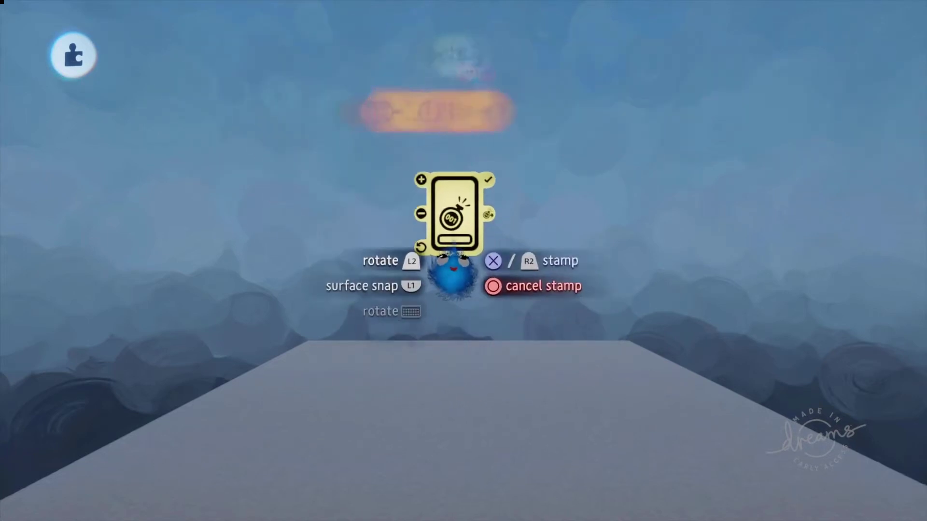
click(440, 248)
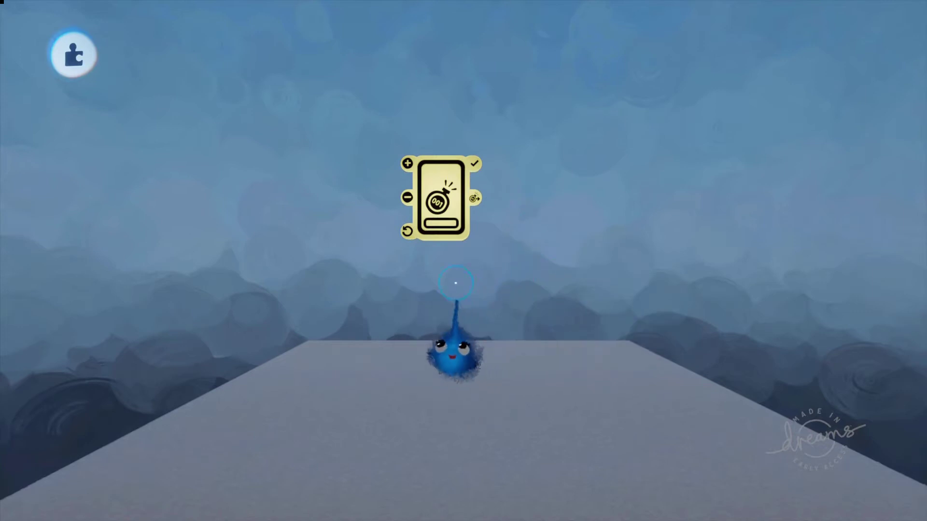
drag(445, 186, 442, 215)
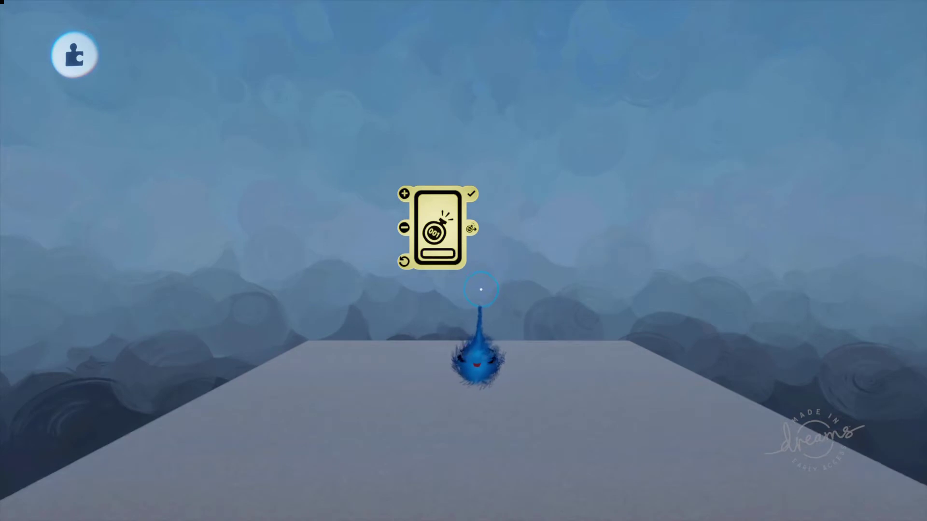
mouse_move(432, 217)
mouse_down()
mouse_move(442, 179)
mouse_move(458, 185)
mouse_move(446, 226)
mouse_up()
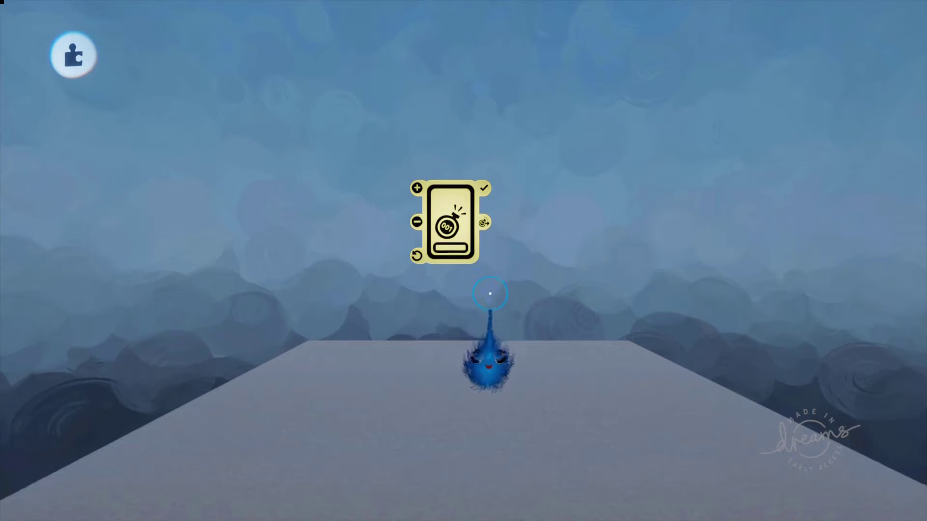
drag(456, 323, 584, 291)
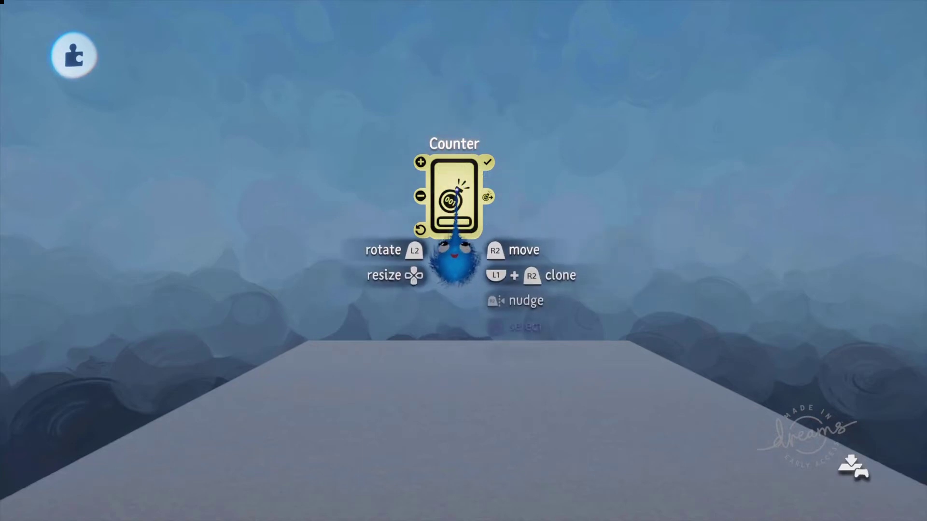
Open the Counter's settings and arrange the gadget and its settings window side by side.
click(456, 263)
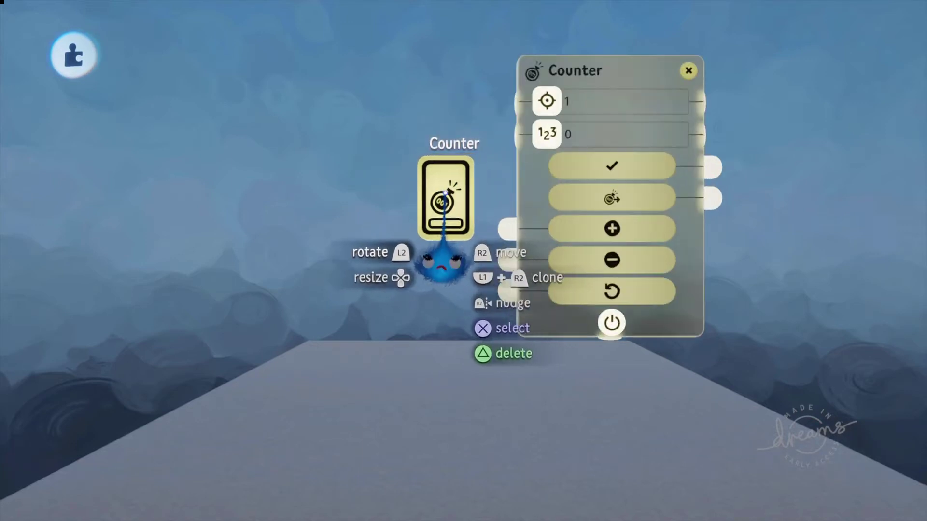
drag(434, 263, 350, 263)
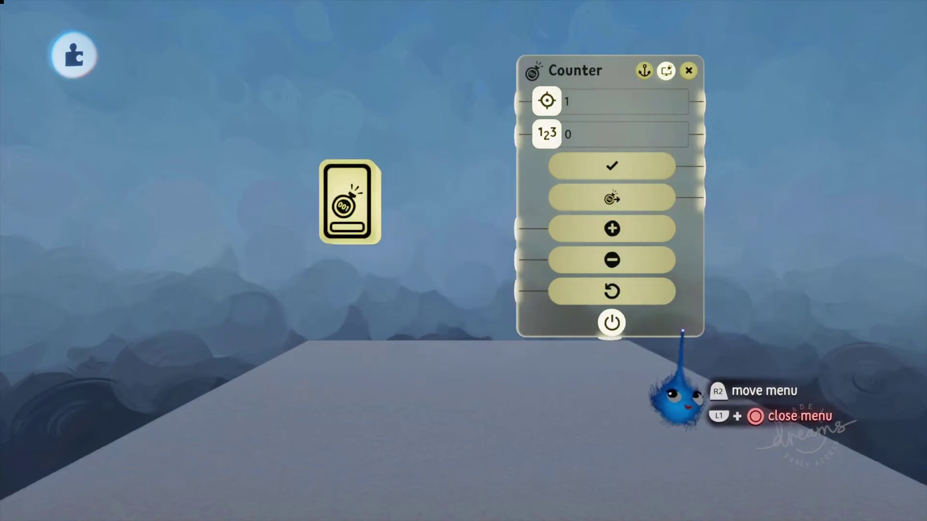
drag(679, 326, 606, 318)
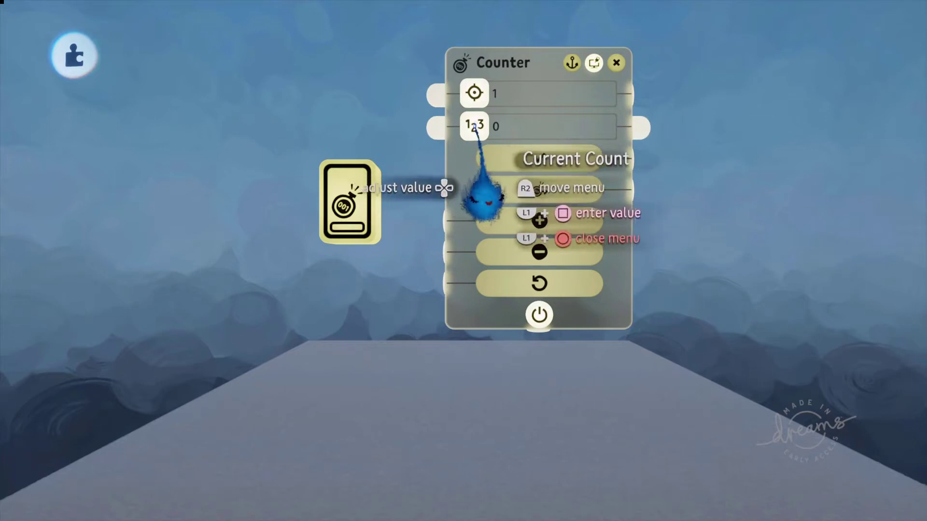
Try a Current Count of 1 and a target count of 53 on the Counter, returning them to 0 and 1.
drag(474, 126, 603, 126)
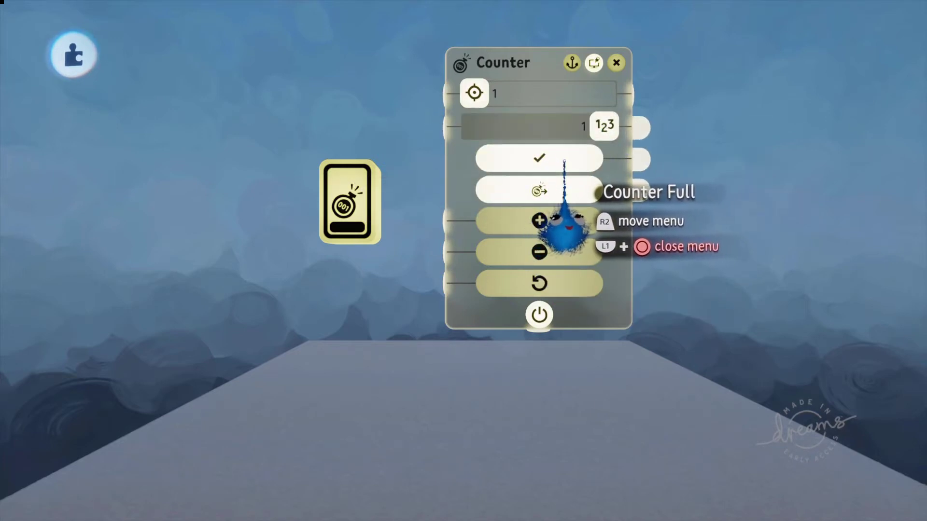
mouse_move(568, 163)
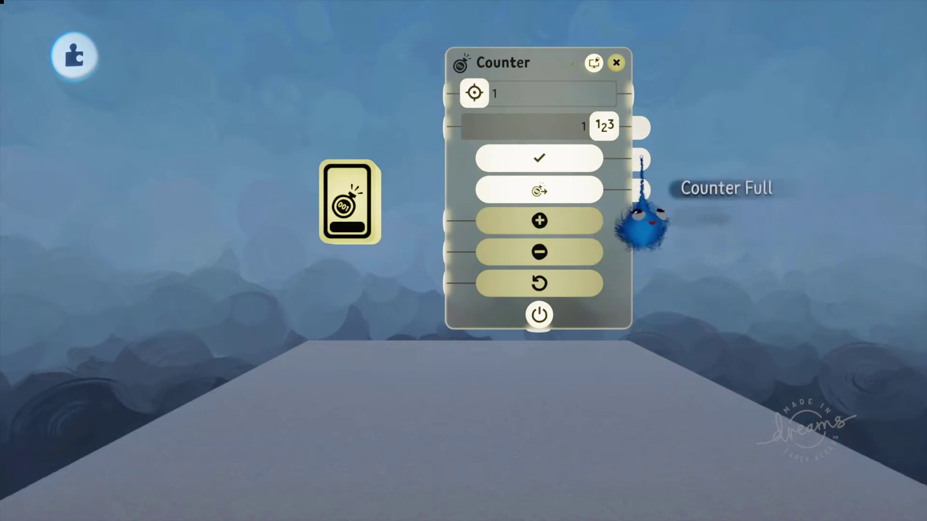
click(642, 162)
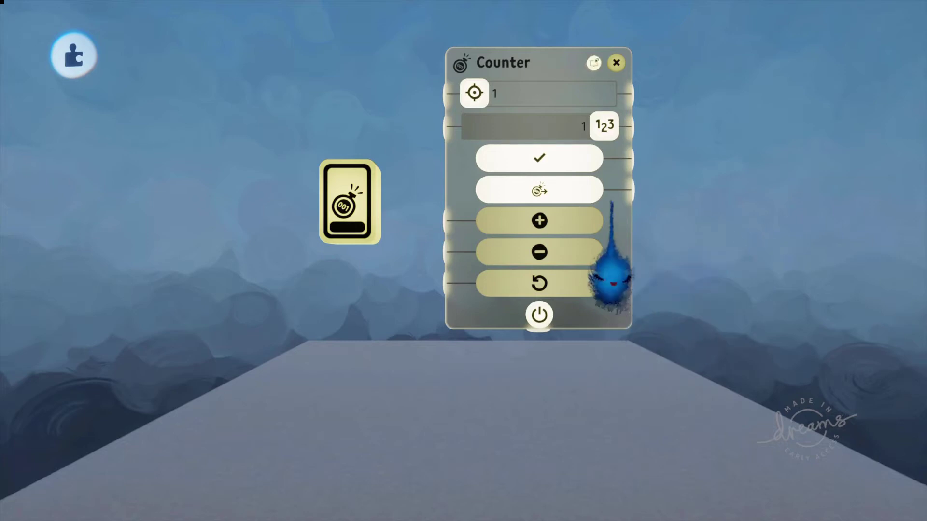
drag(600, 131, 474, 128)
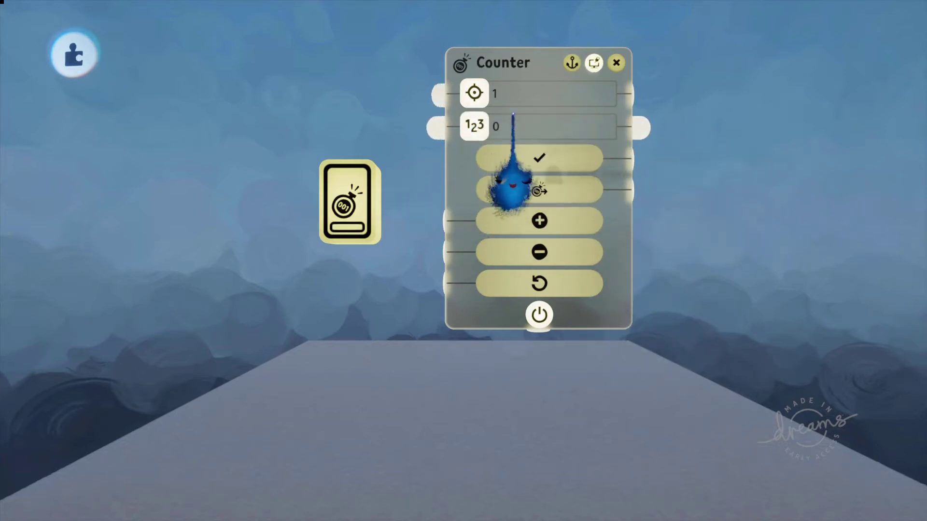
drag(473, 161, 495, 153)
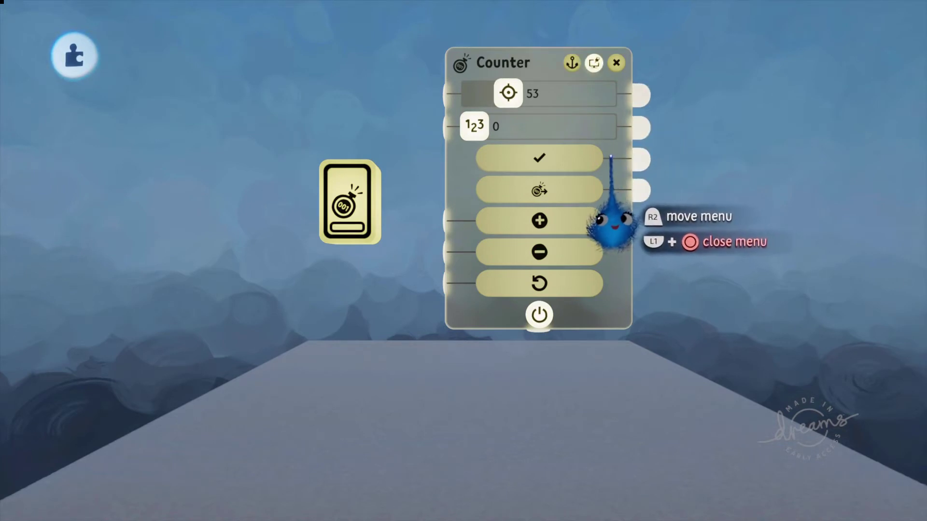
drag(508, 93, 475, 93)
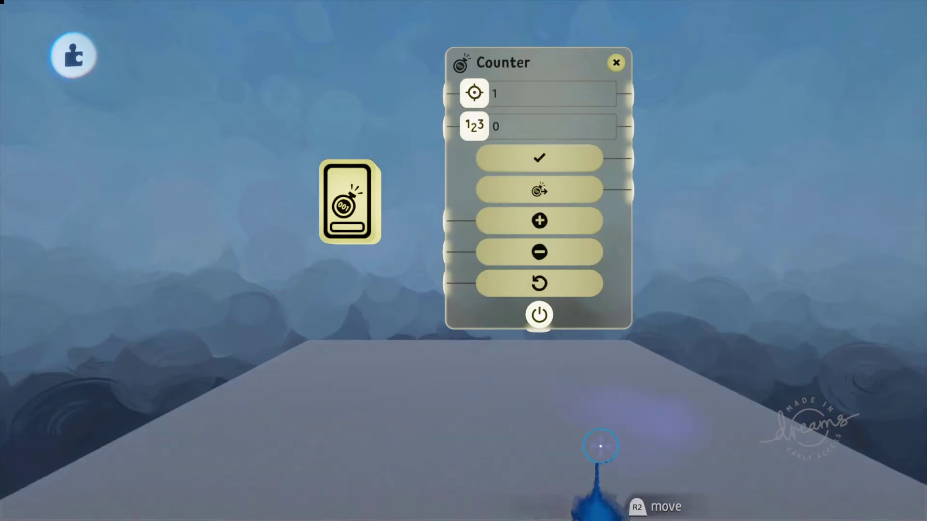
Move the Counter's settings higher and place a spotlight above the right side of the floor, shining down.
drag(606, 317, 565, 267)
drag(645, 176, 311, 155)
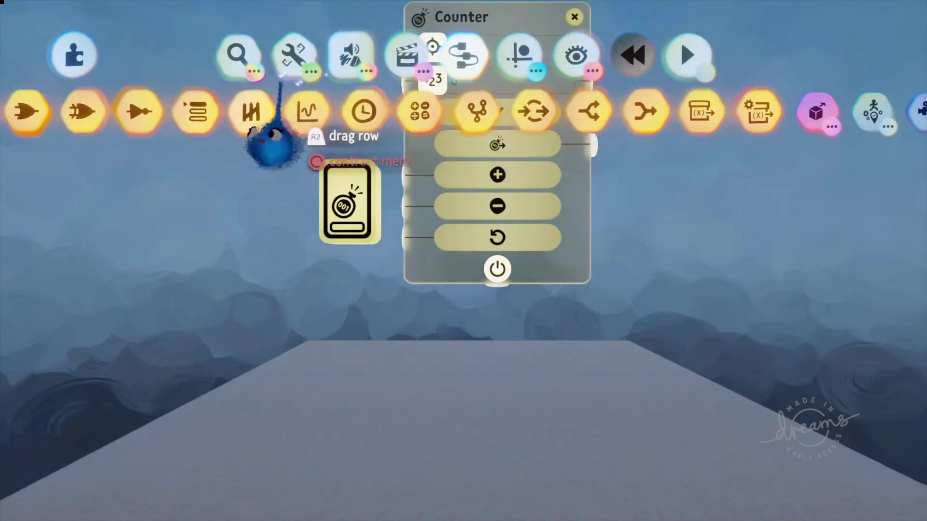
drag(771, 152, 606, 174)
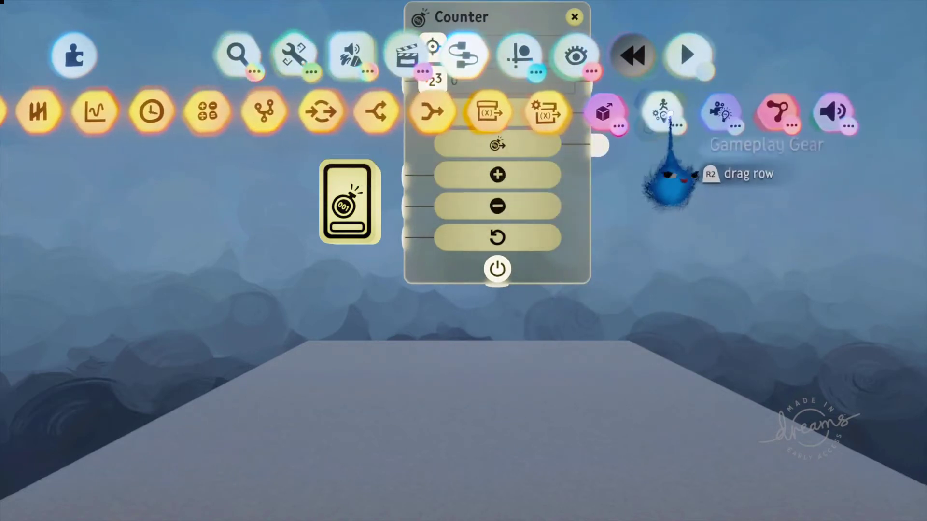
click(716, 112)
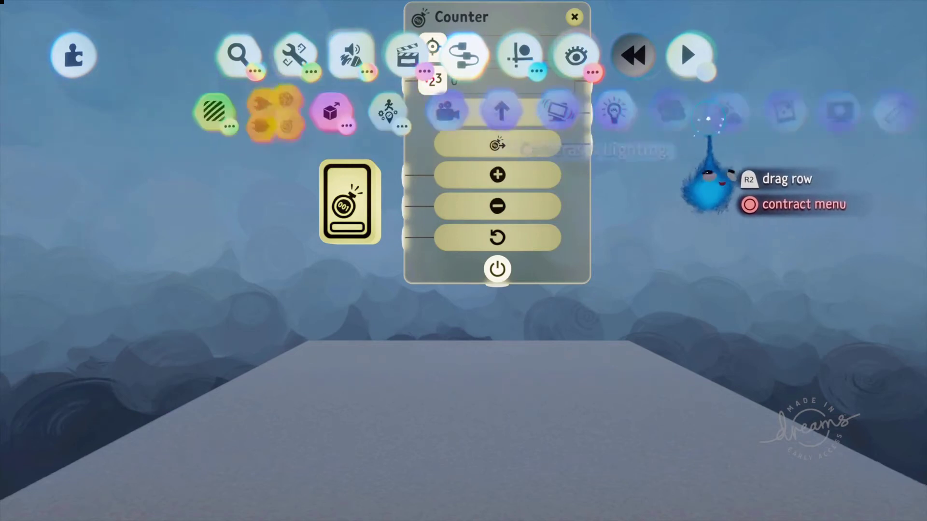
click(614, 112)
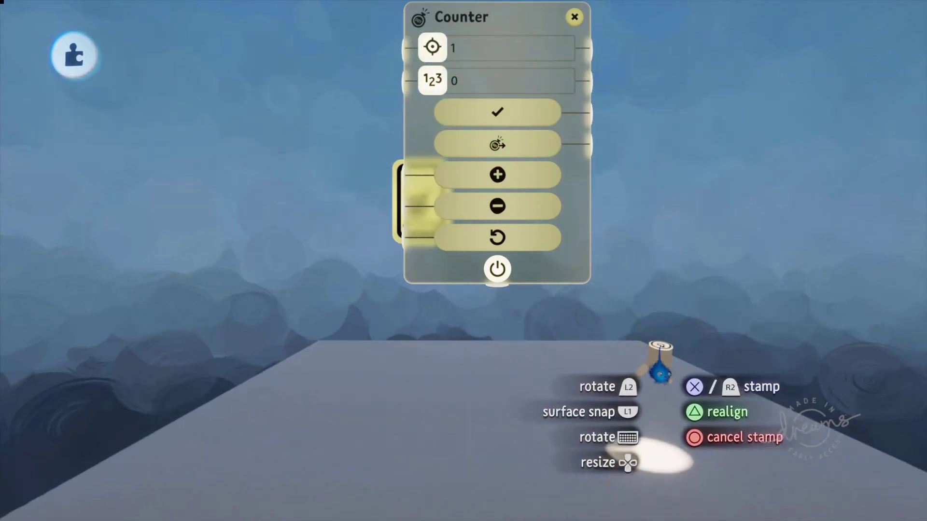
click(671, 364)
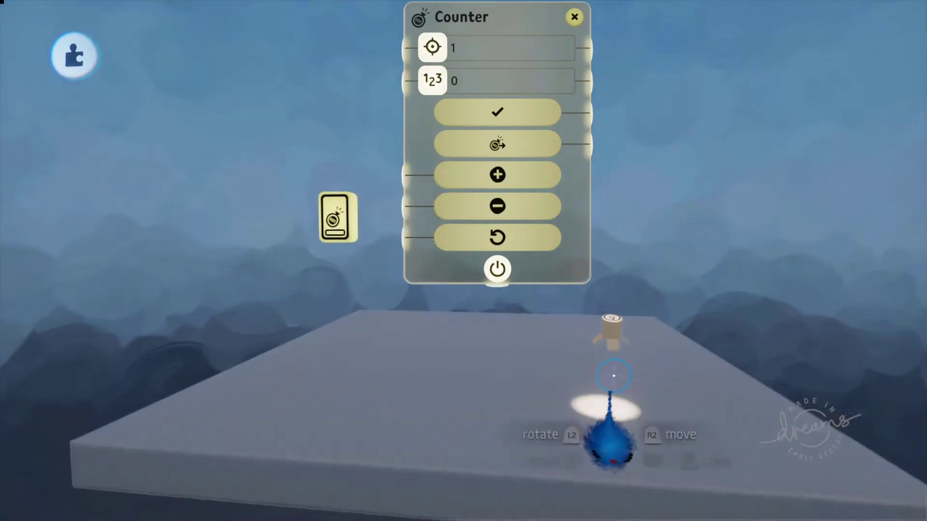
Add a Controller Sensor beside the Counter and set its Possession Mode to Remote Controllable.
key(Tab)
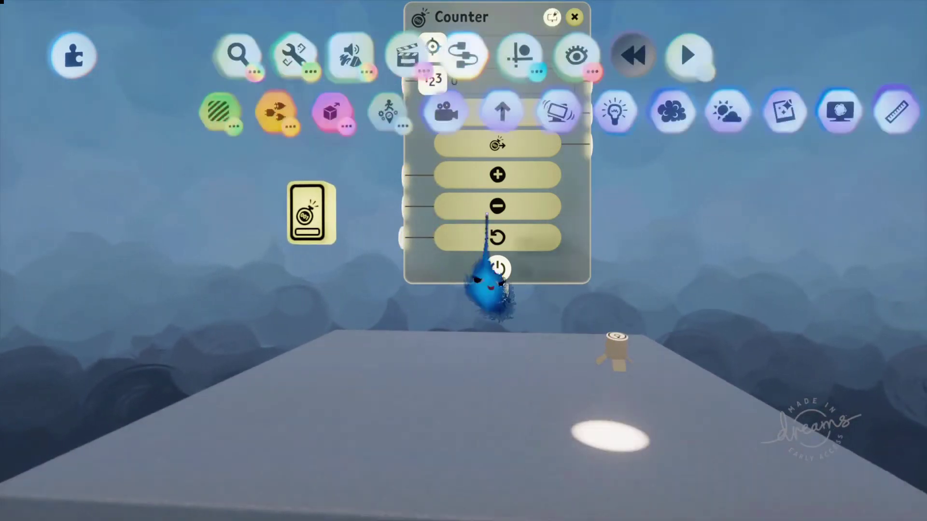
click(228, 111)
click(251, 112)
click(199, 231)
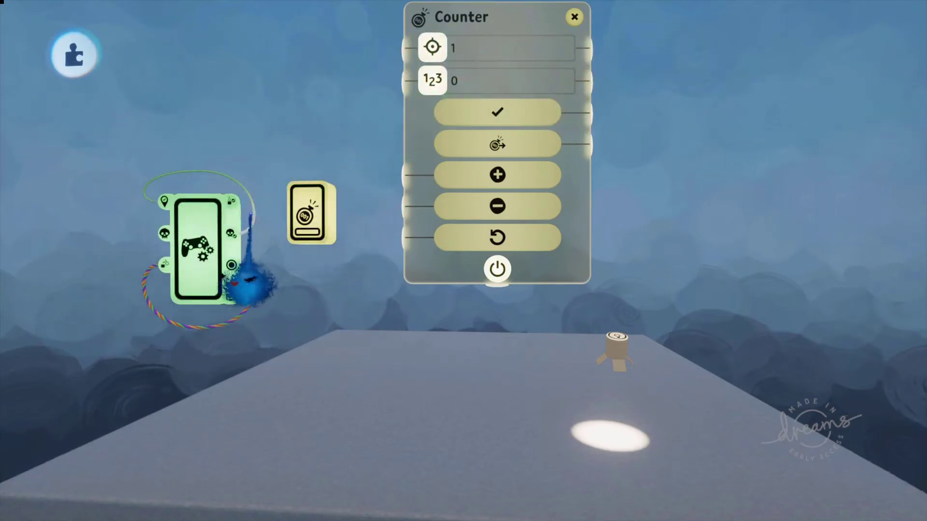
click(254, 285)
click(202, 244)
click(425, 66)
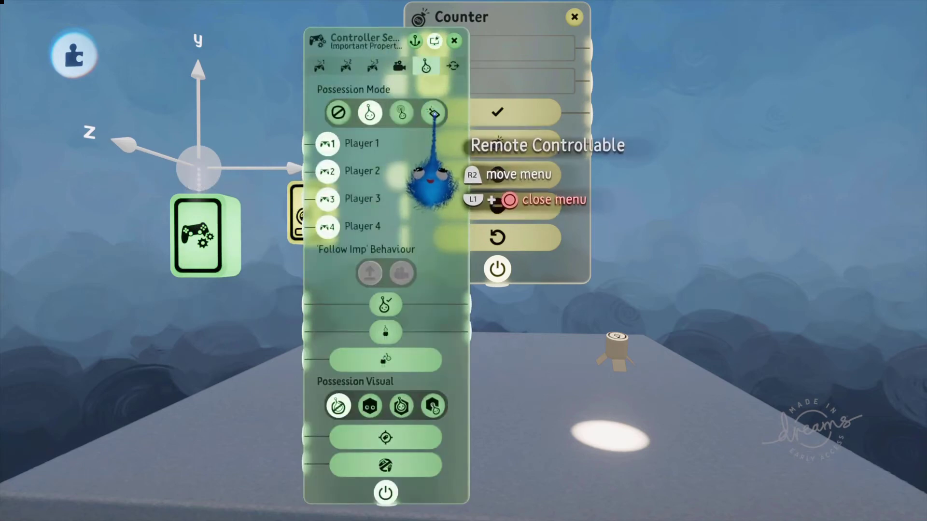
click(453, 41)
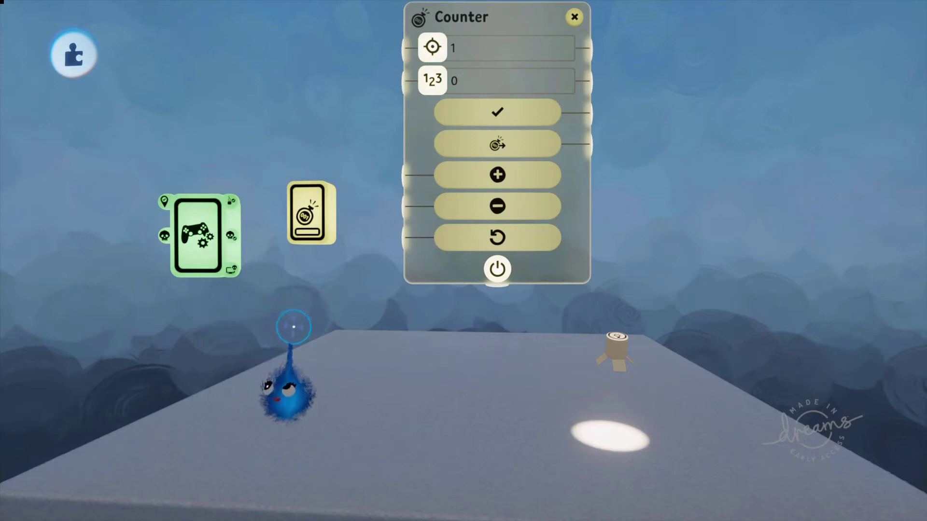
Wire the Controller Sensor's Triangle Button output directly to the light, and close both gadgets' settings.
click(196, 263)
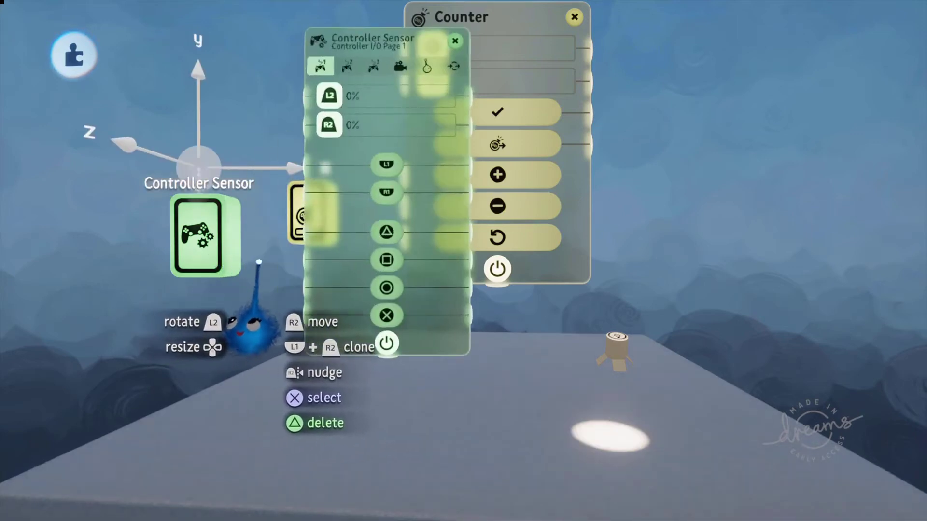
drag(318, 260, 215, 325)
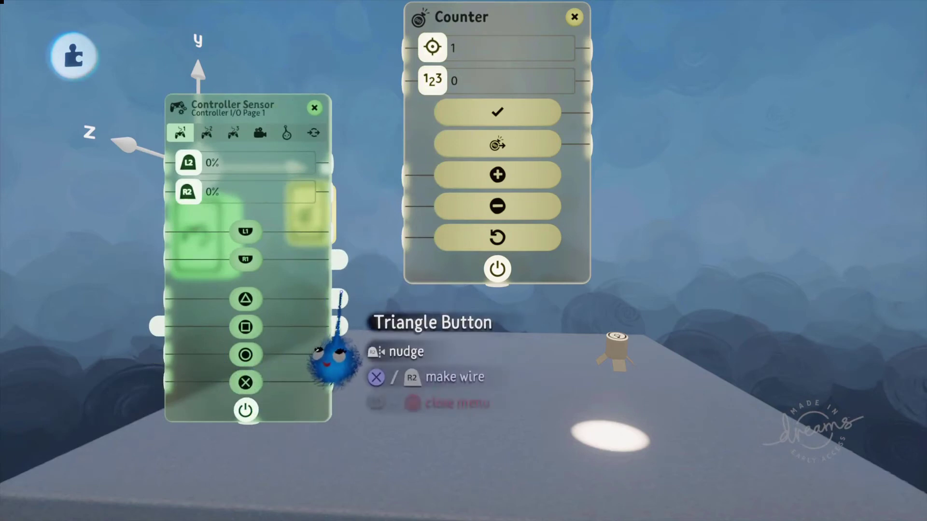
click(339, 301)
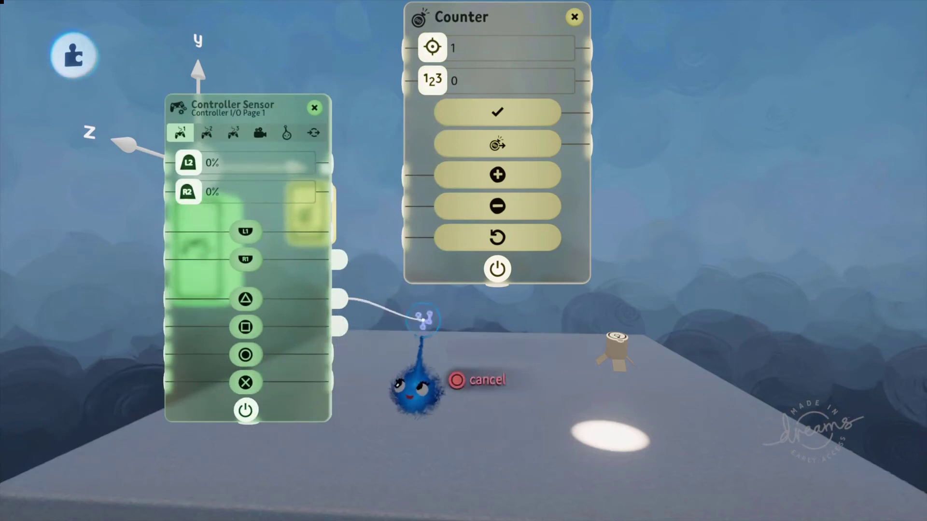
click(616, 339)
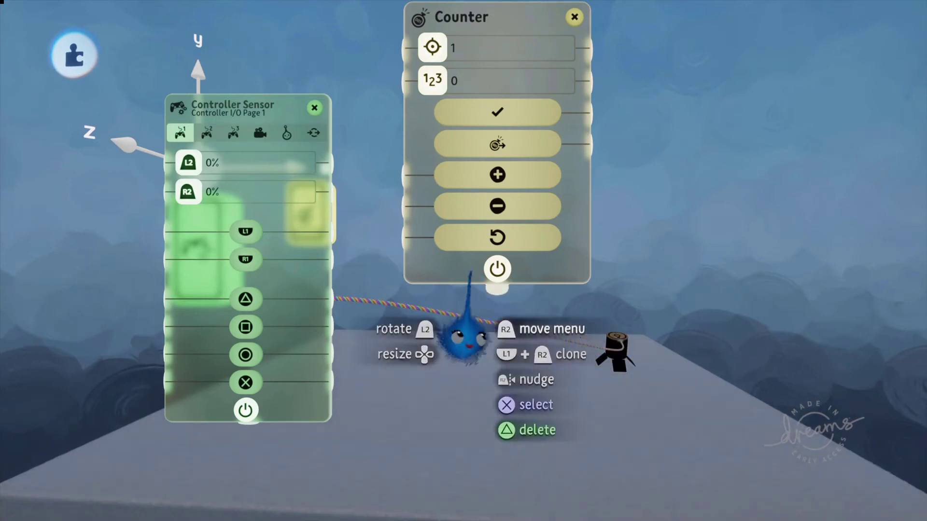
click(314, 108)
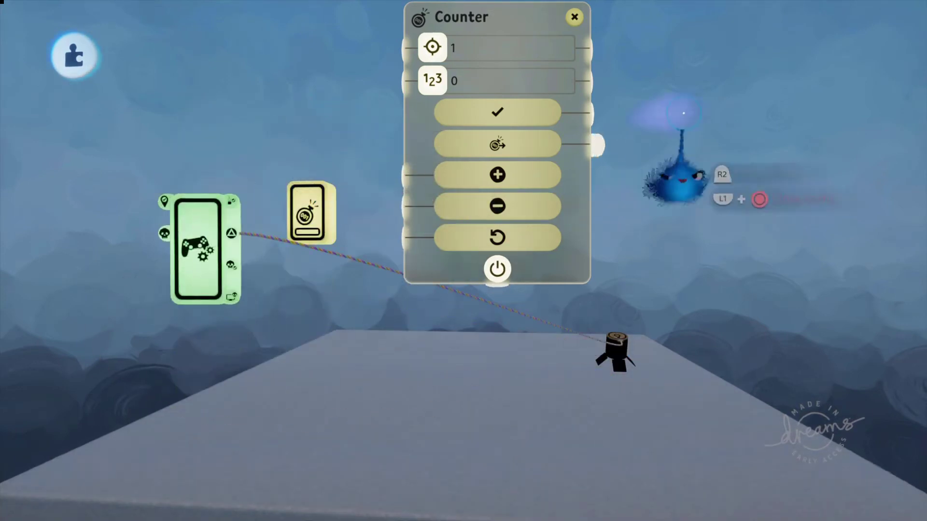
click(574, 17)
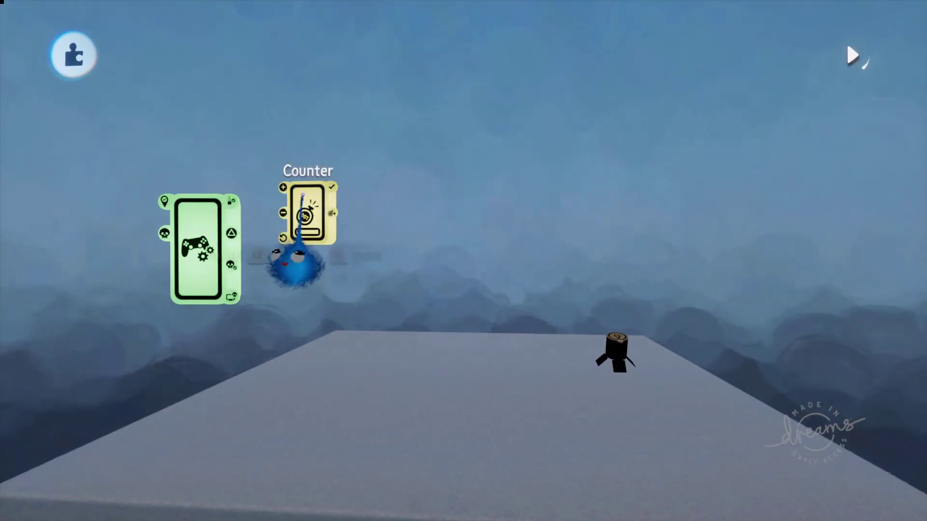
Move the Counter between the Controller Sensor and the light, and delete the wire connecting those two.
drag(307, 217, 411, 76)
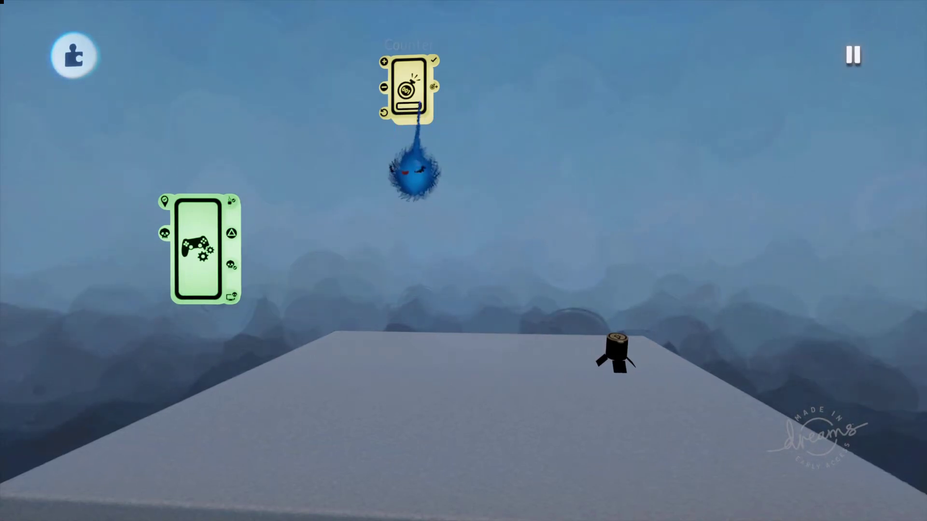
drag(405, 189, 413, 265)
mouse_move(609, 351)
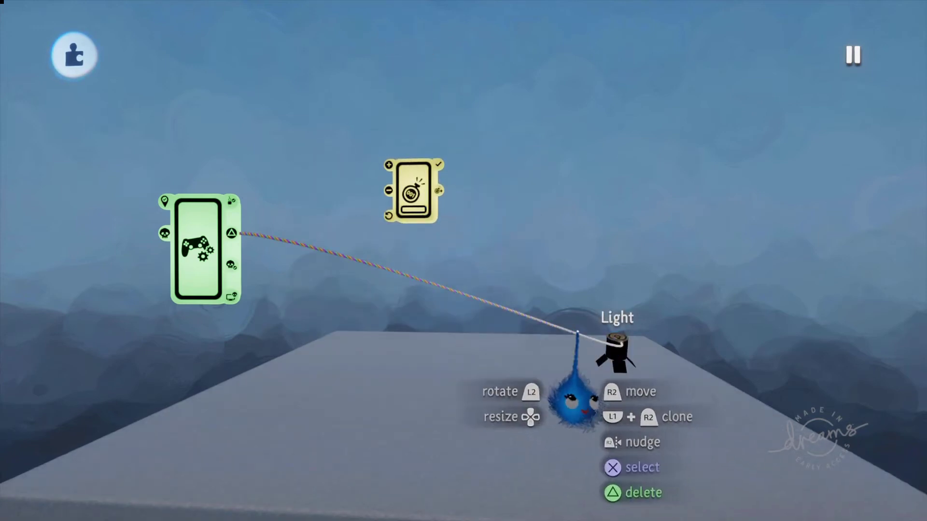
key(Delete)
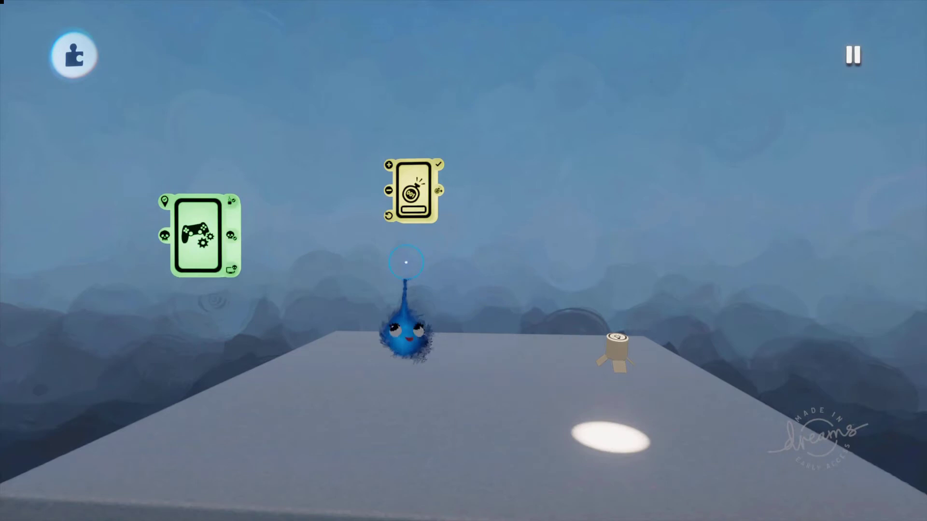
Wire the Controller Sensor's Triangle Button output to the Counter's Increase Count input and close the sensor's settings.
click(218, 234)
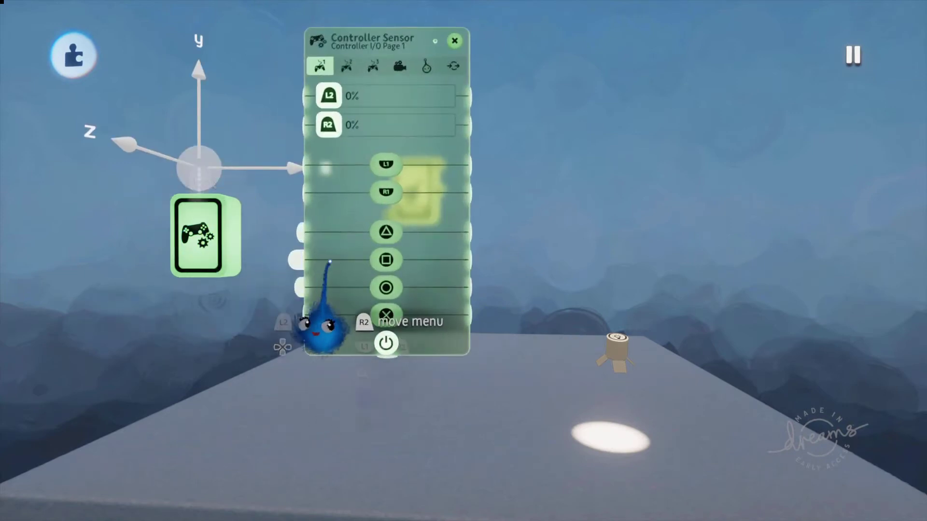
drag(216, 281, 195, 223)
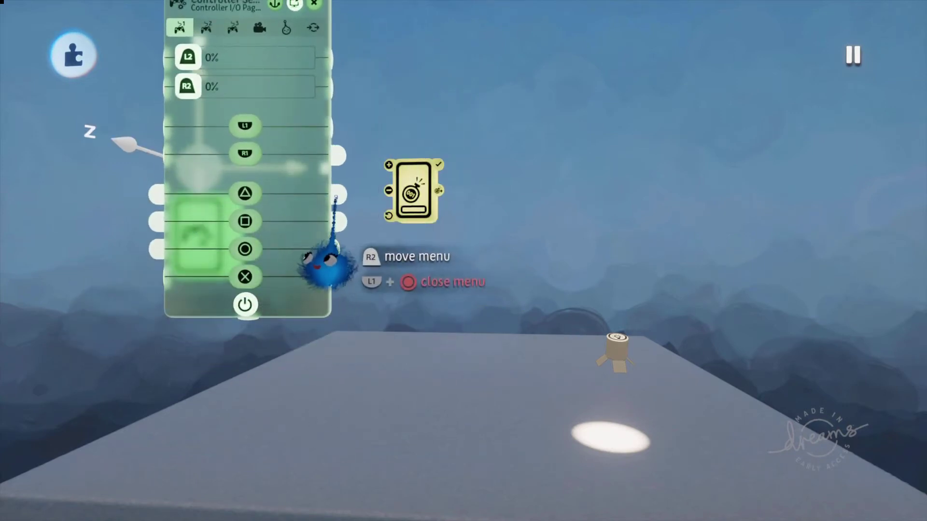
drag(337, 193, 376, 171)
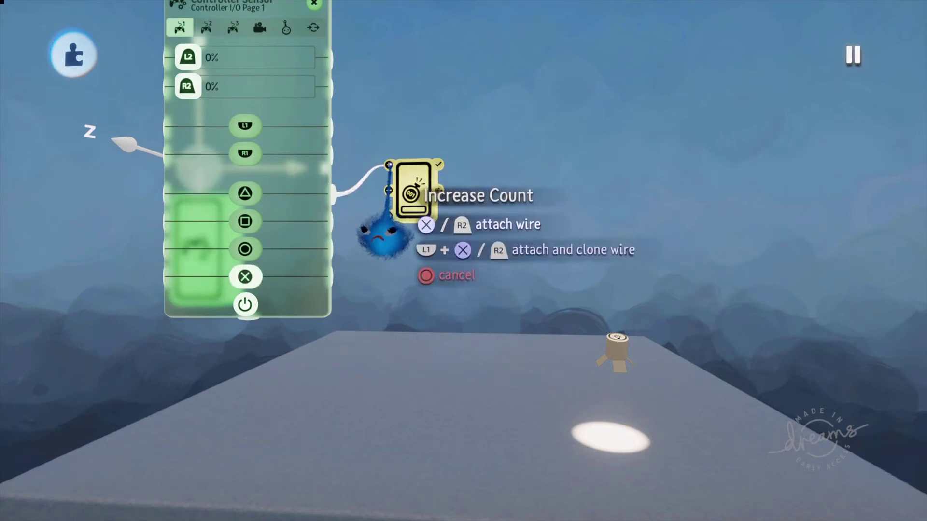
click(389, 166)
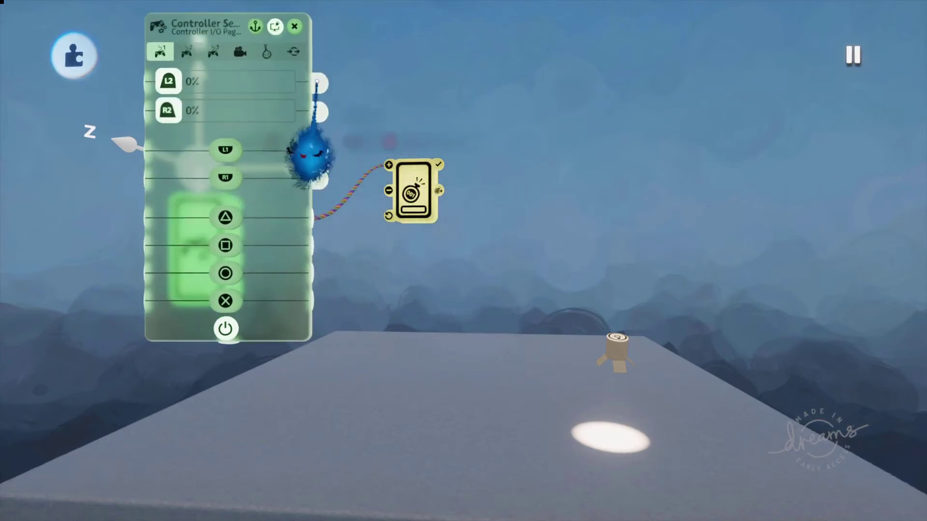
click(295, 27)
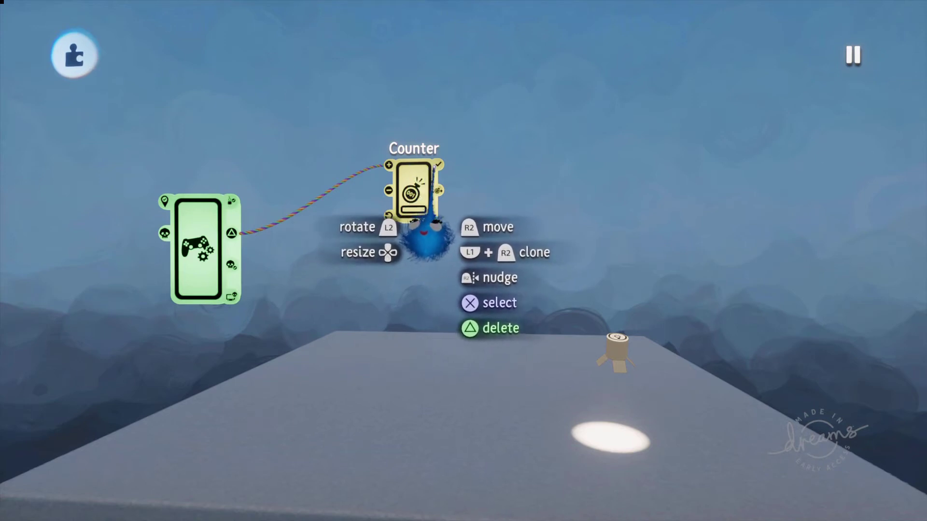
Wire the Counter Full output to the light and start time running in the scene.
drag(438, 165, 619, 340)
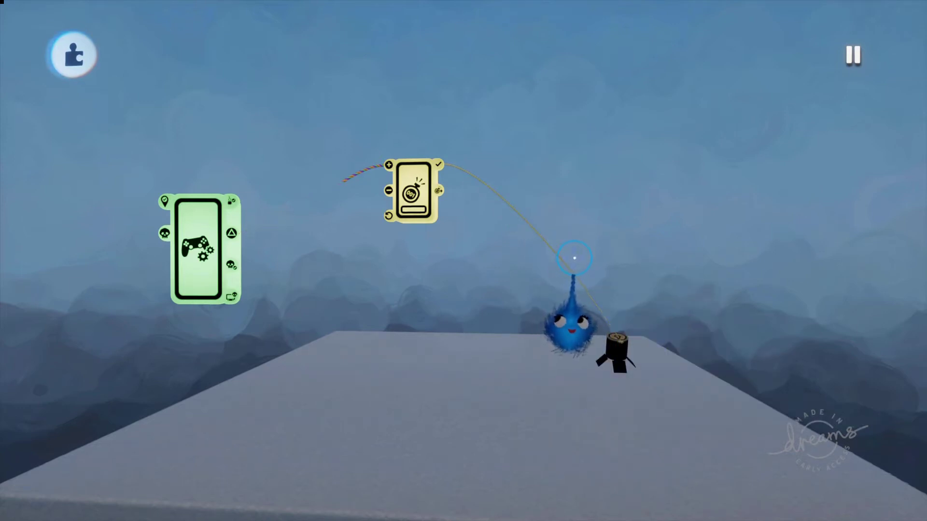
key(space)
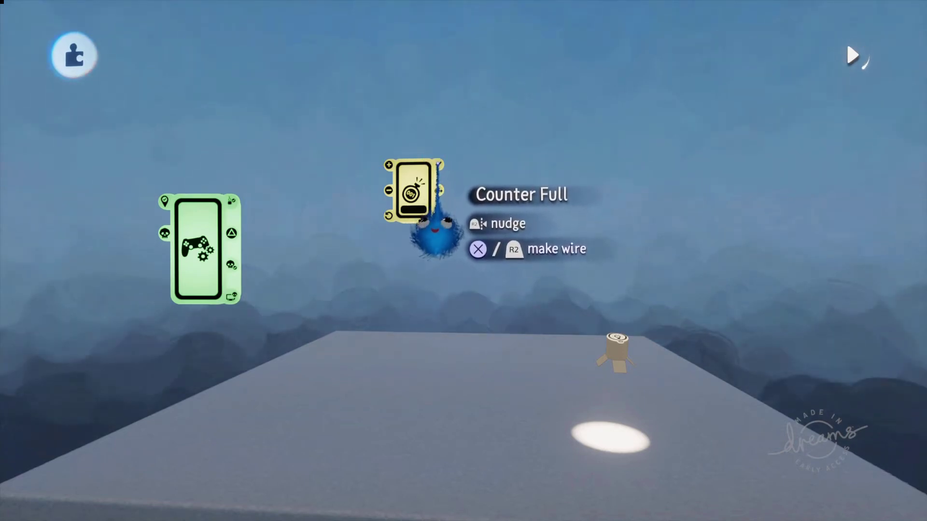
Move the Counter higher and place a Selector gadget directly below it.
mouse_move(415, 178)
mouse_down()
mouse_move(402, 154)
mouse_move(410, 166)
mouse_up()
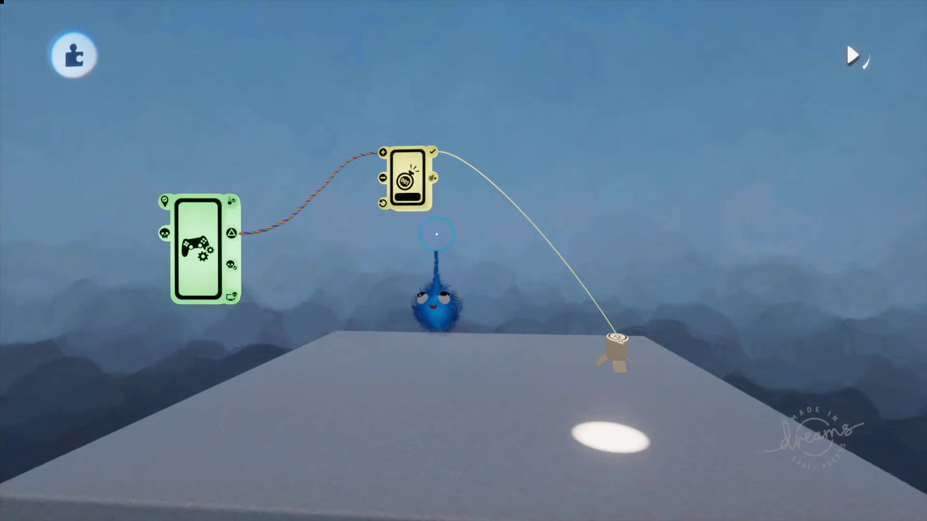
key(ctrl+z)
drag(403, 192, 406, 143)
key(Tab)
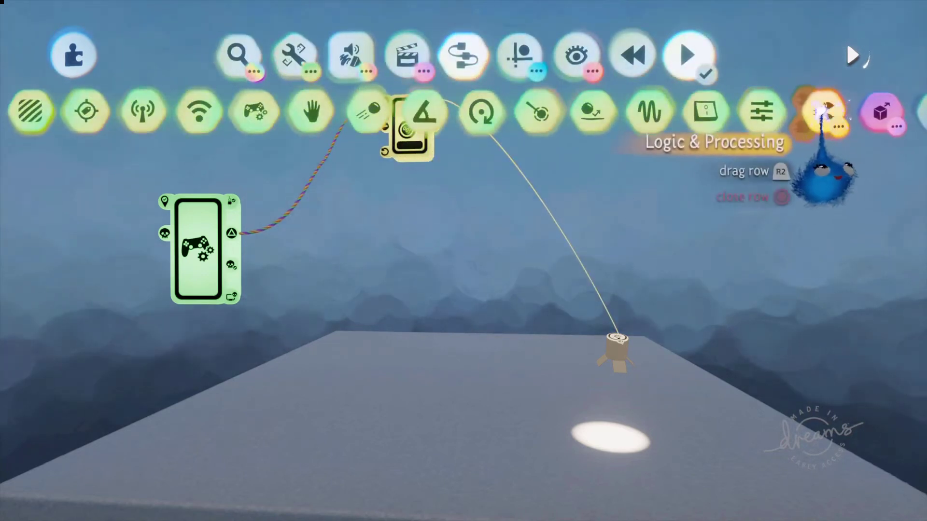
click(815, 128)
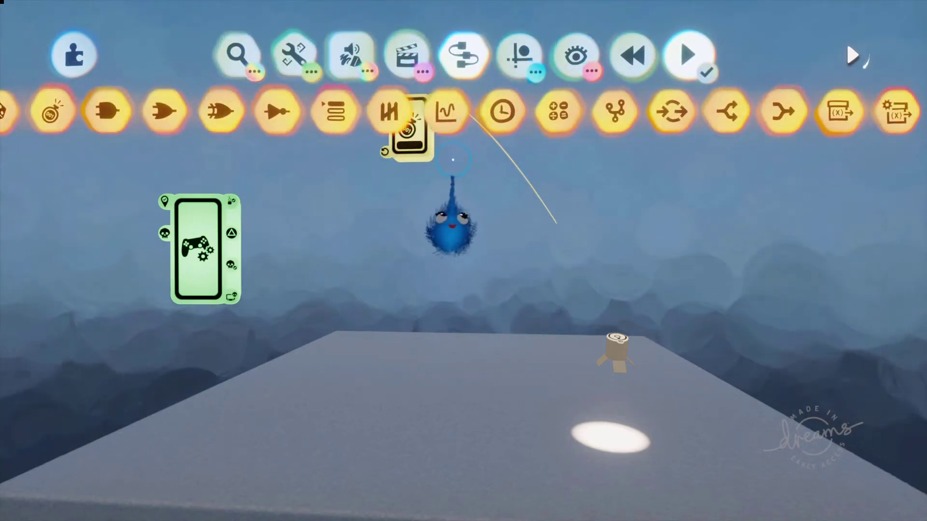
click(333, 111)
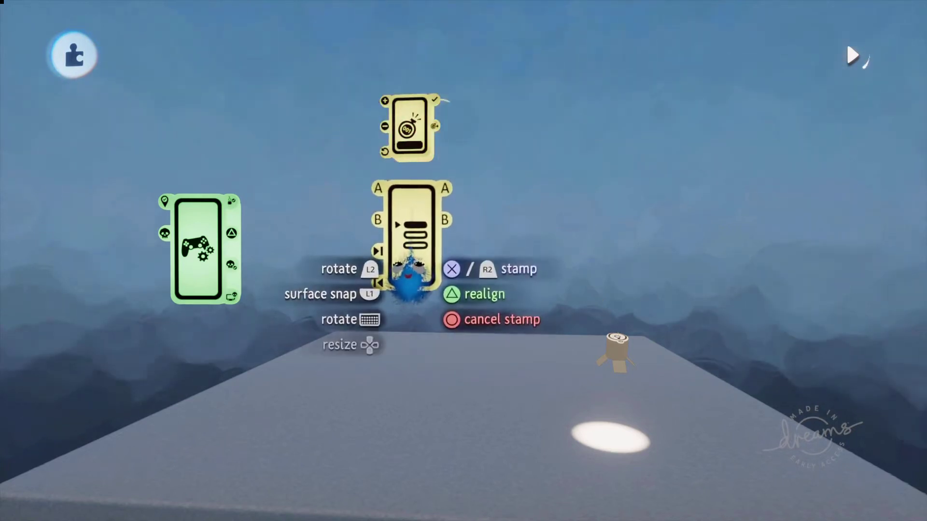
click(464, 265)
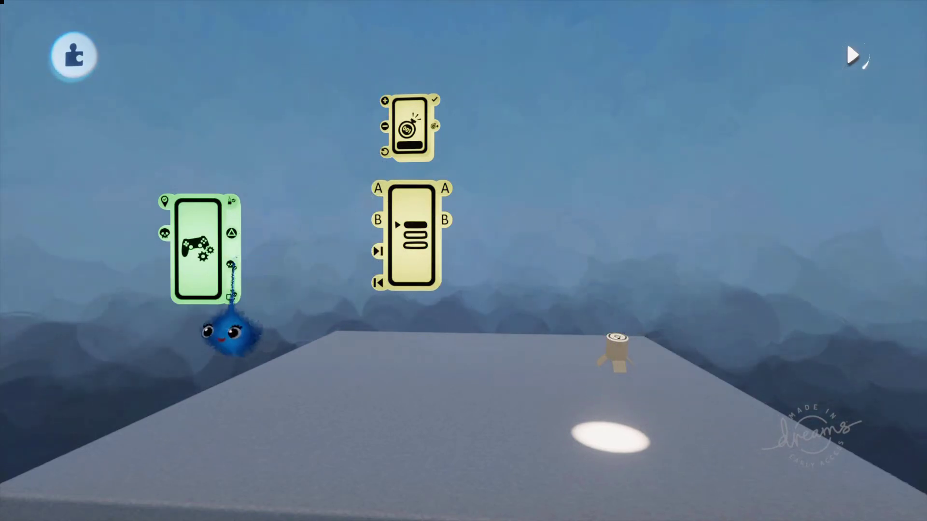
Delete the existing wiring through the Counter and connect the Selector's B output to the light.
key(Delete)
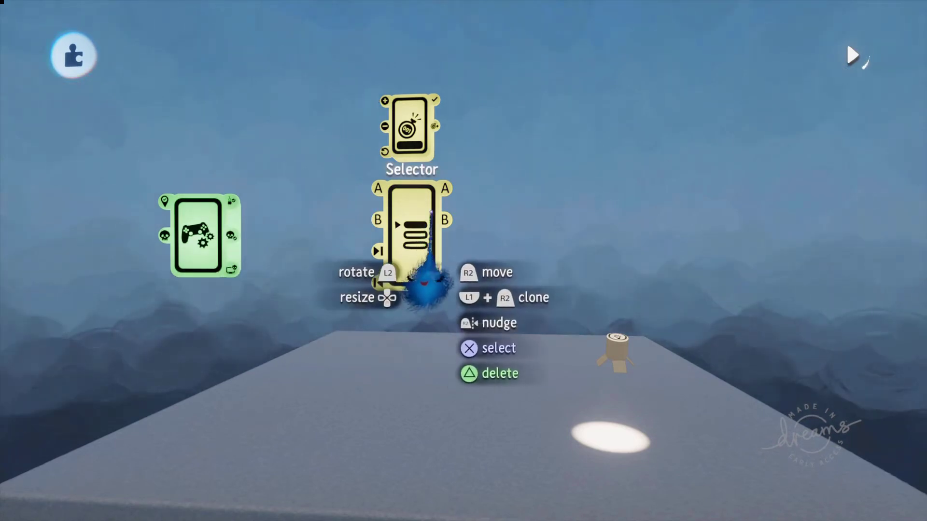
click(443, 287)
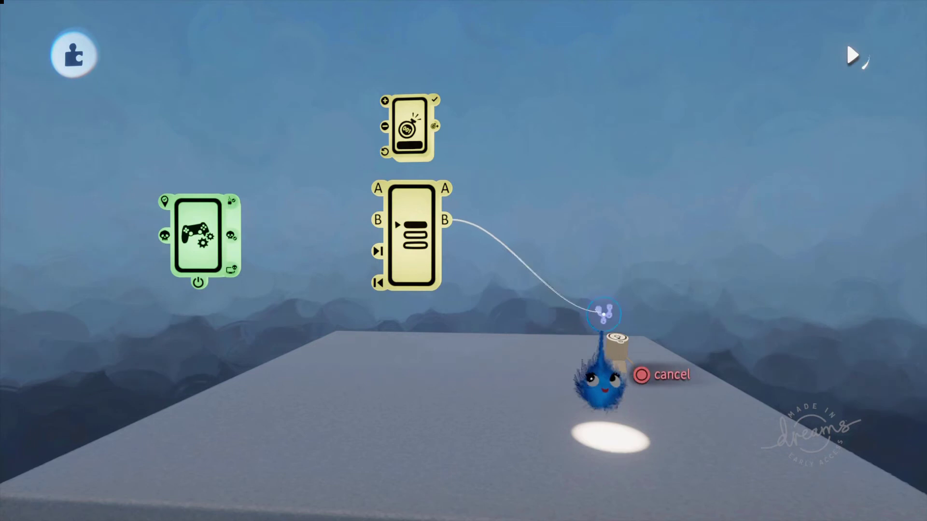
click(614, 411)
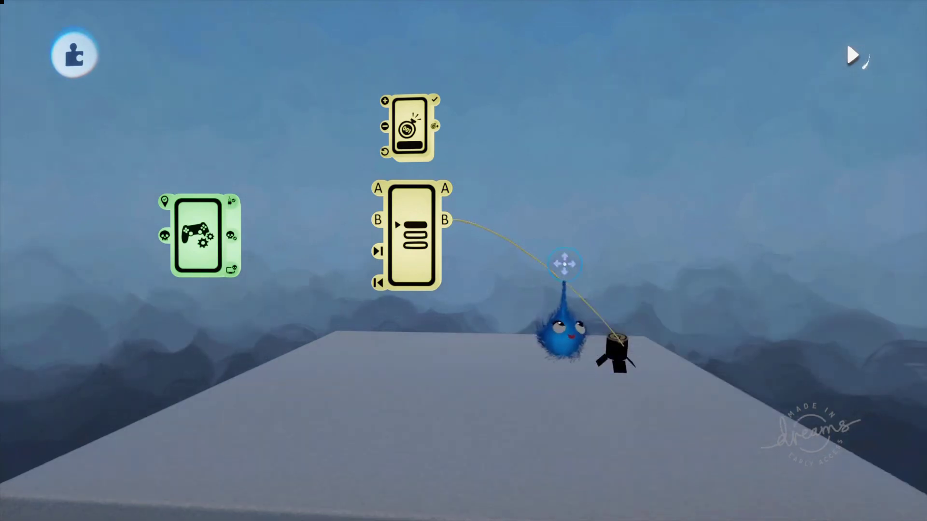
Wire the Controller Sensor's Triangle Button output to the Selector's step-forward input, and delete the Selector after trying it out.
click(196, 249)
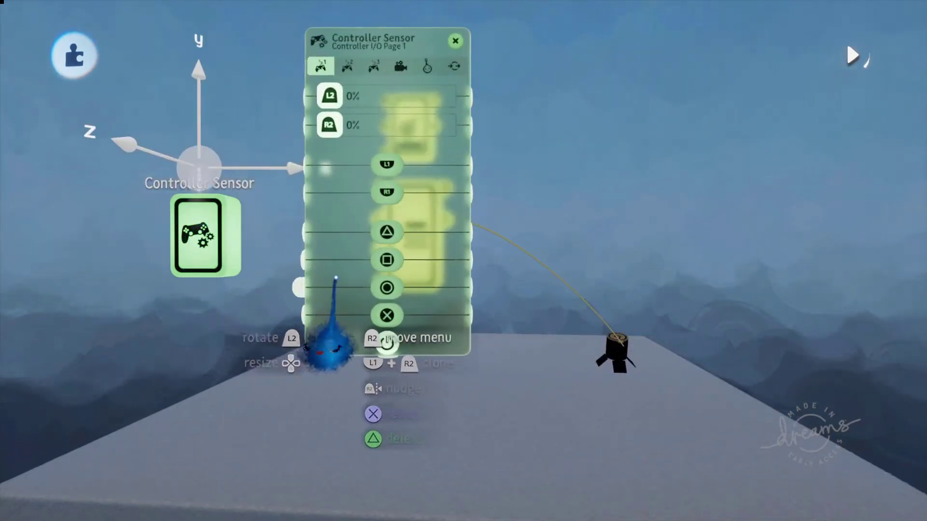
click(313, 245)
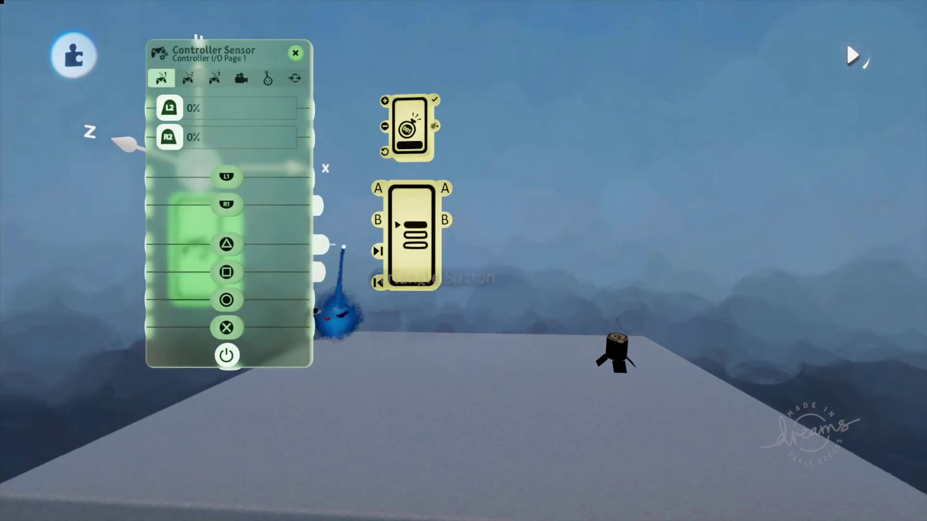
click(378, 251)
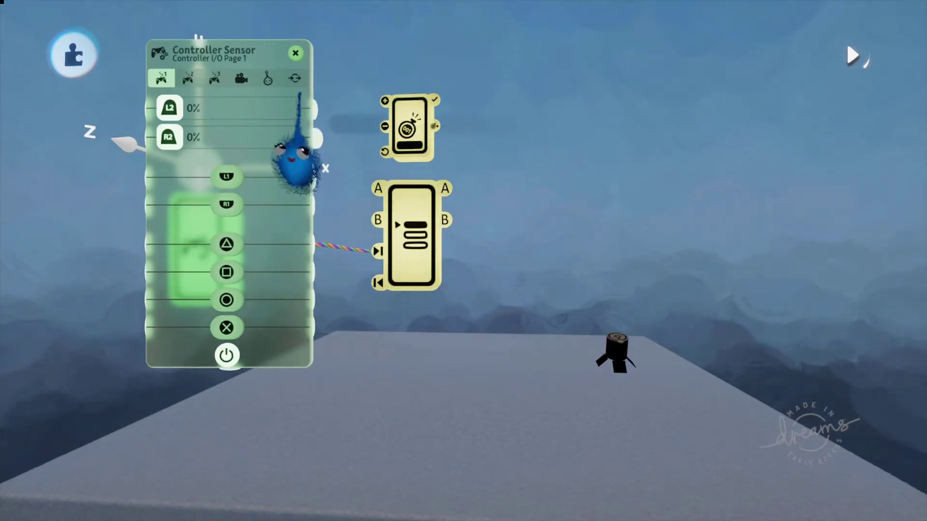
click(296, 53)
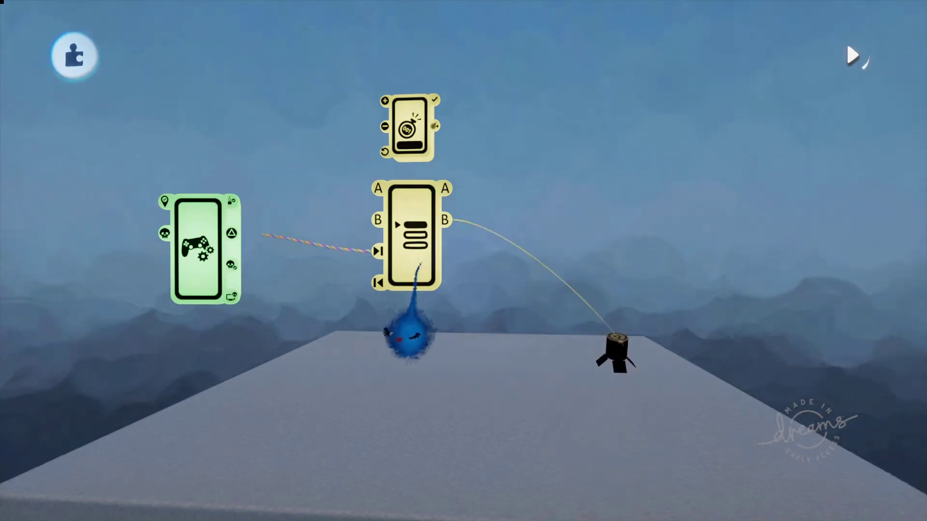
key(Delete)
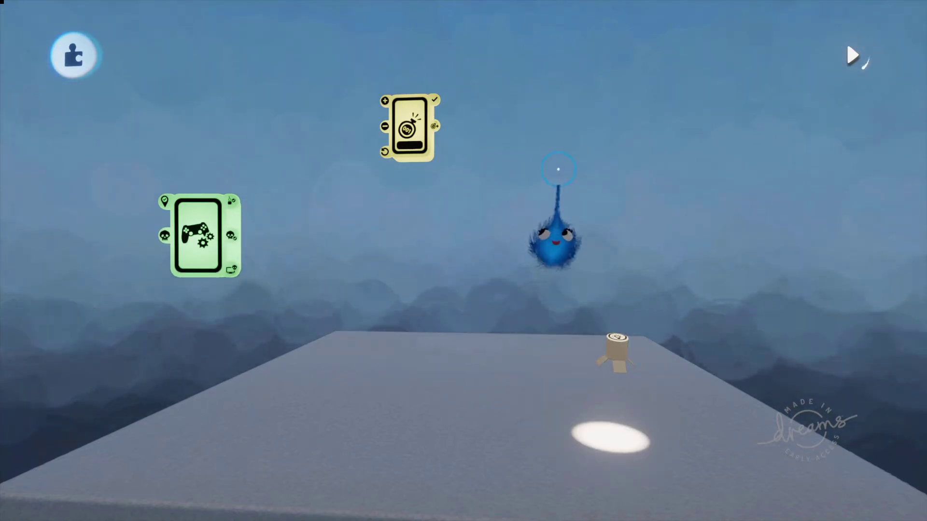
Lower the Counter toward the Controller Sensor's level and place a Timer gadget to the right of it.
key(Tab)
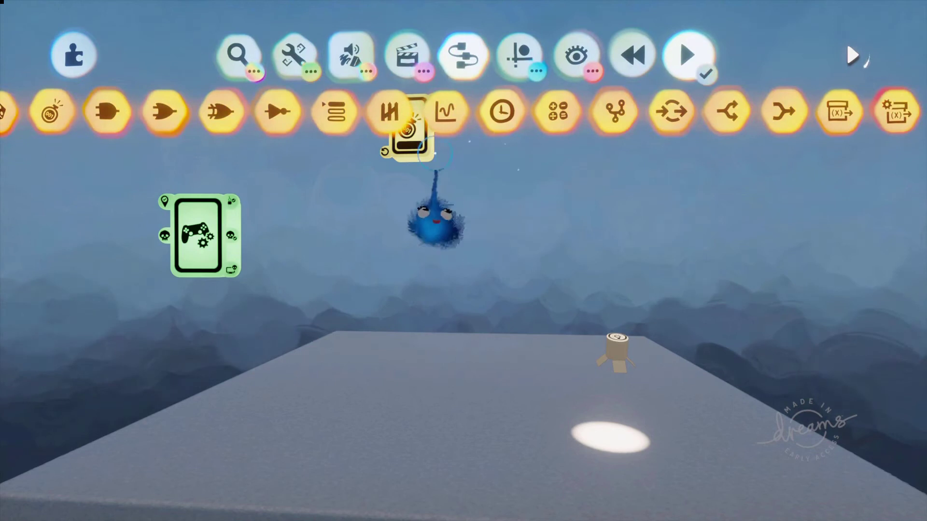
drag(413, 144, 421, 208)
key(Escape)
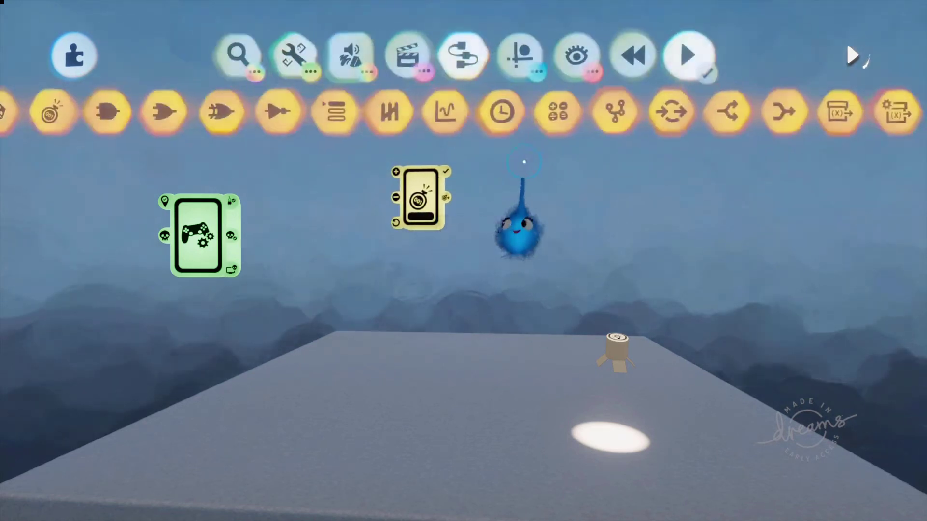
drag(502, 114, 582, 194)
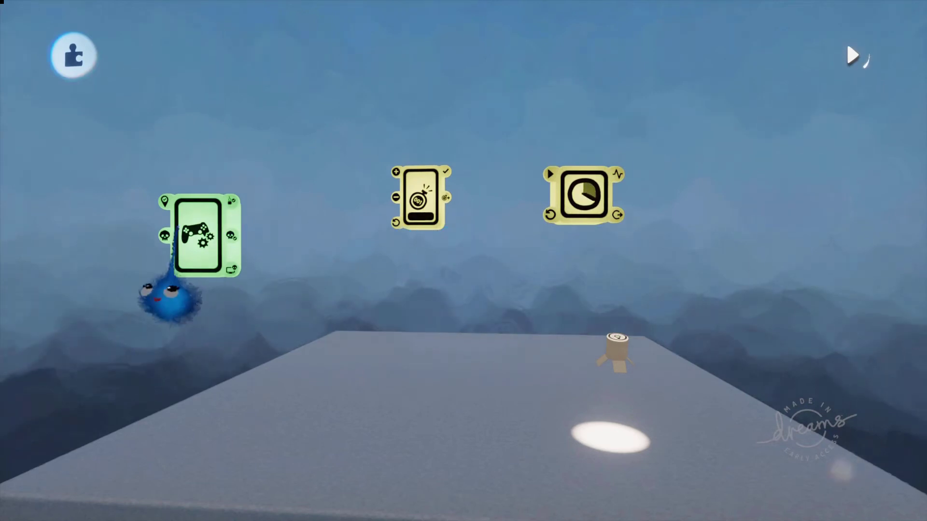
Reconnect the Controller Sensor's Triangle Button output to the Counter's Increase Count input.
click(196, 251)
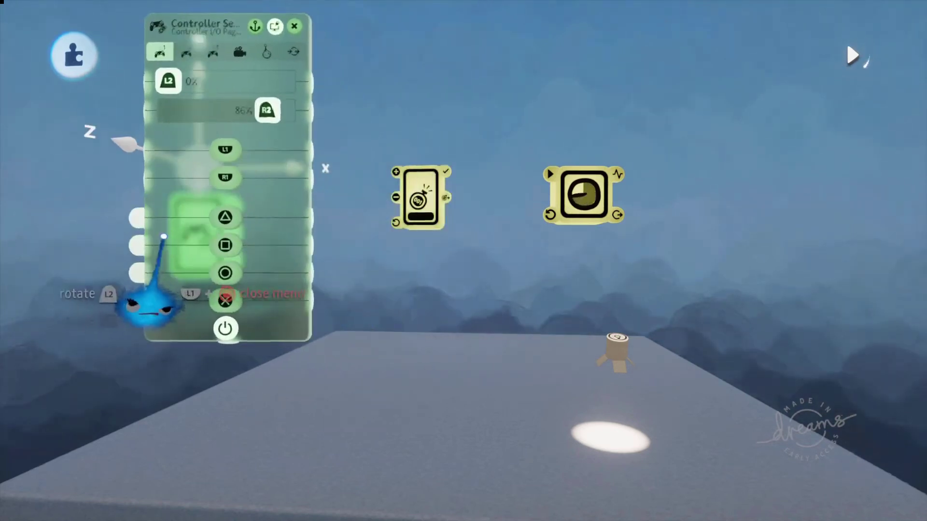
click(321, 218)
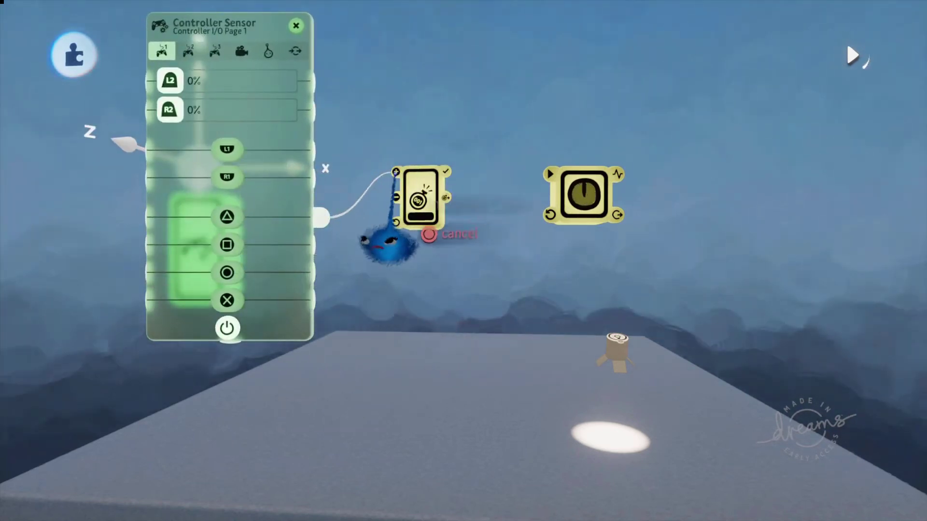
click(395, 172)
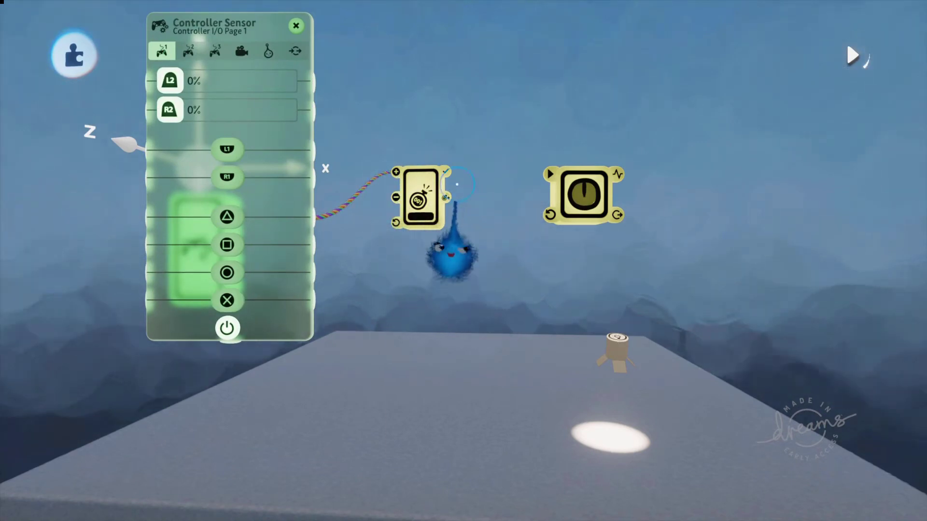
Wire the Counter Full output to the Timer's start input and the Timer Finished (Pulse) output to the Counter's Reset Count input.
click(574, 217)
click(506, 55)
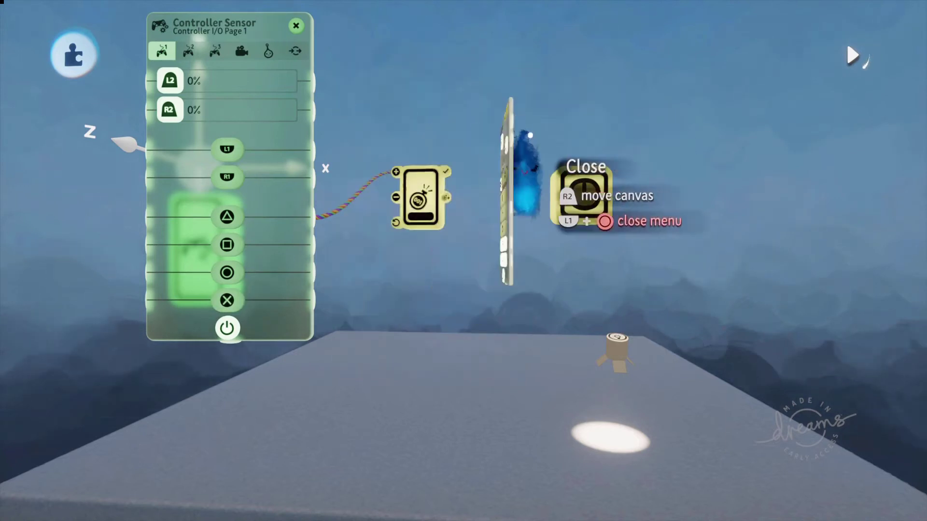
click(445, 172)
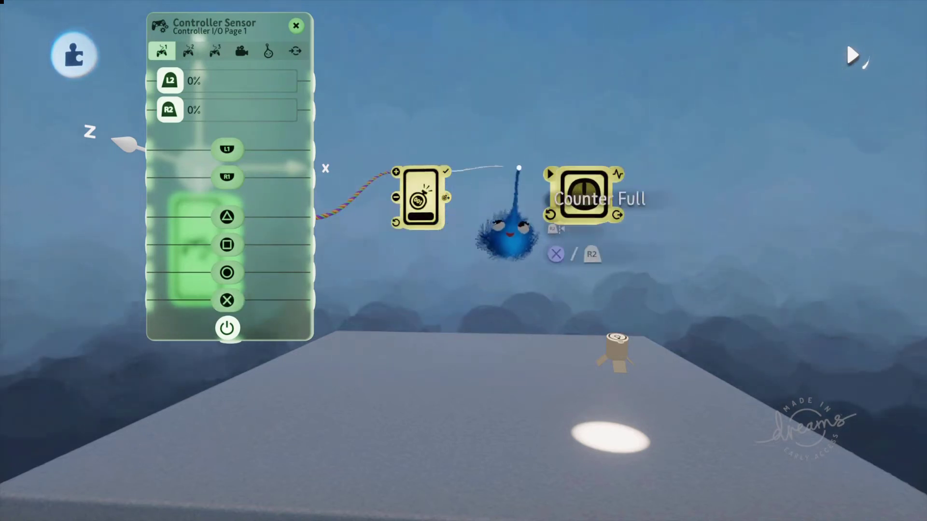
click(550, 173)
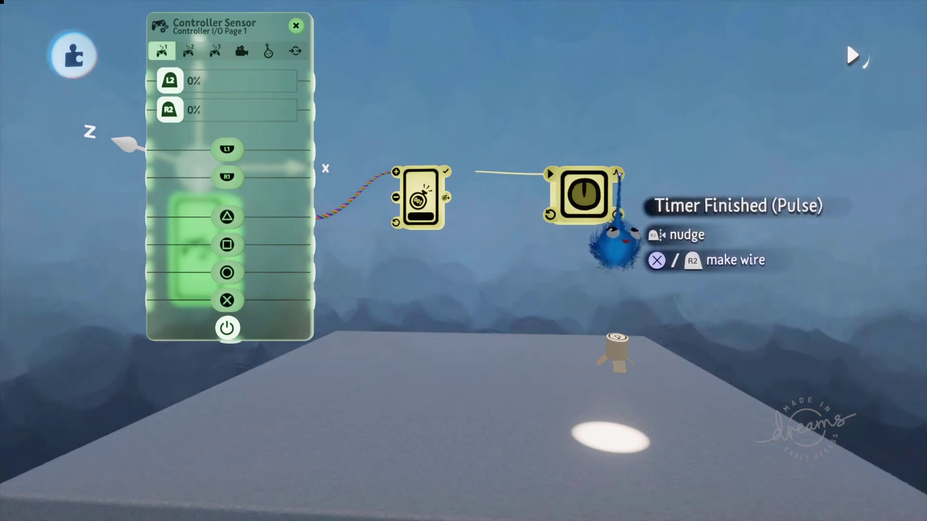
click(618, 174)
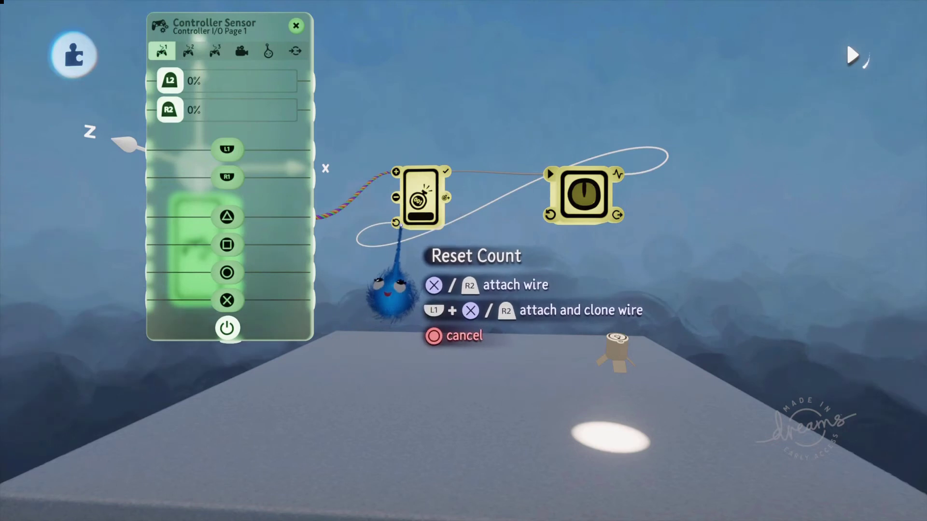
click(396, 222)
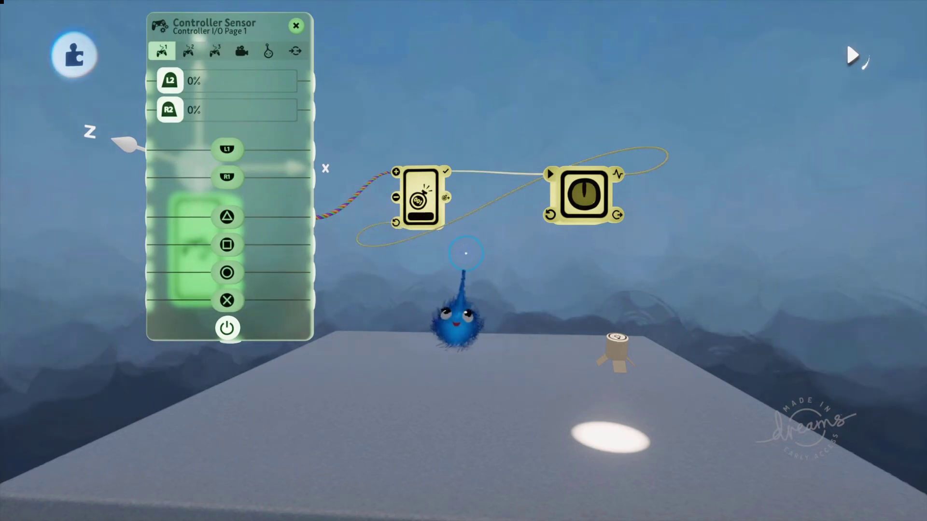
Wire the Counter Full output to the light as well, and move the Controller Sensor up and closer to the Counter.
click(445, 171)
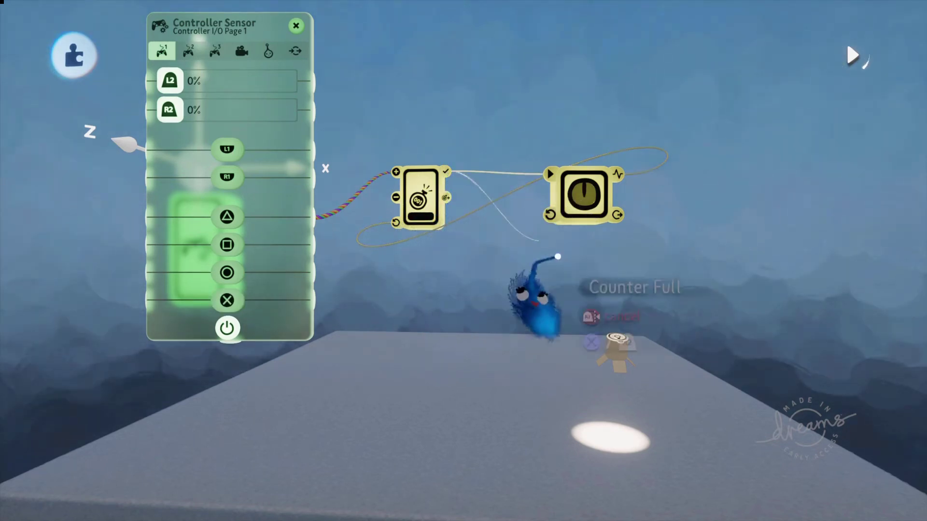
click(617, 339)
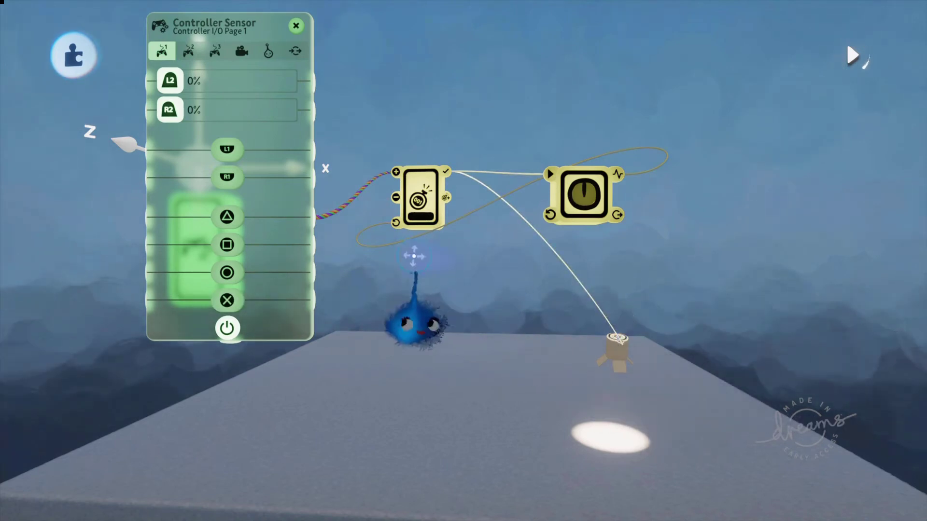
click(296, 25)
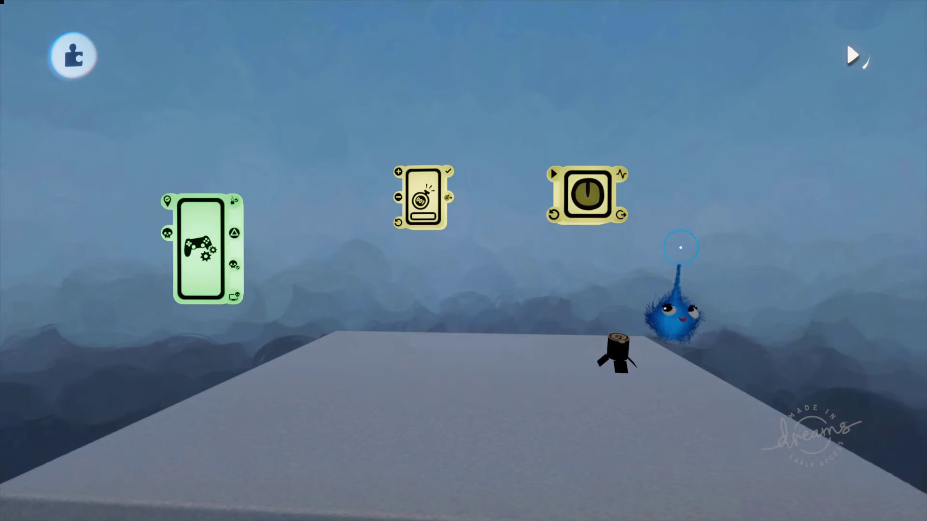
drag(203, 270, 255, 191)
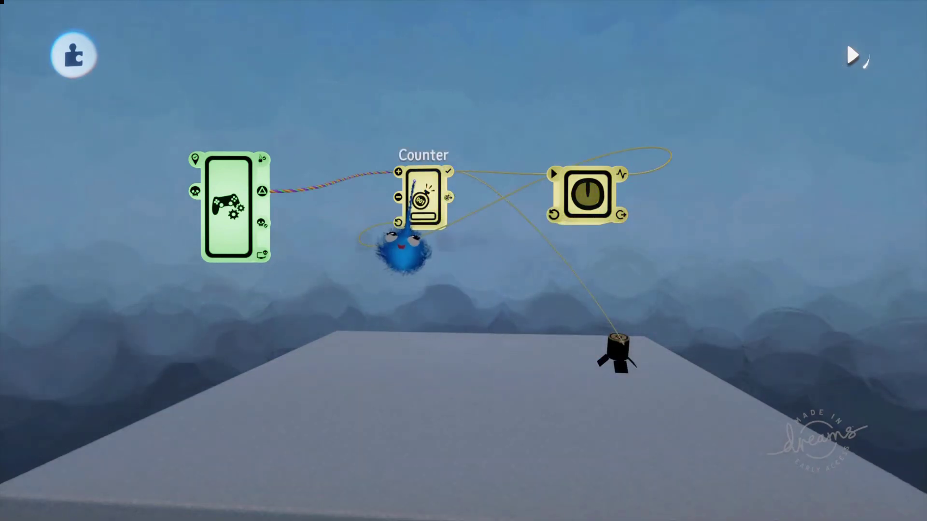
Open the Counter's settings, shift the window clear of its wires, and set the Target Value to 10.
click(418, 177)
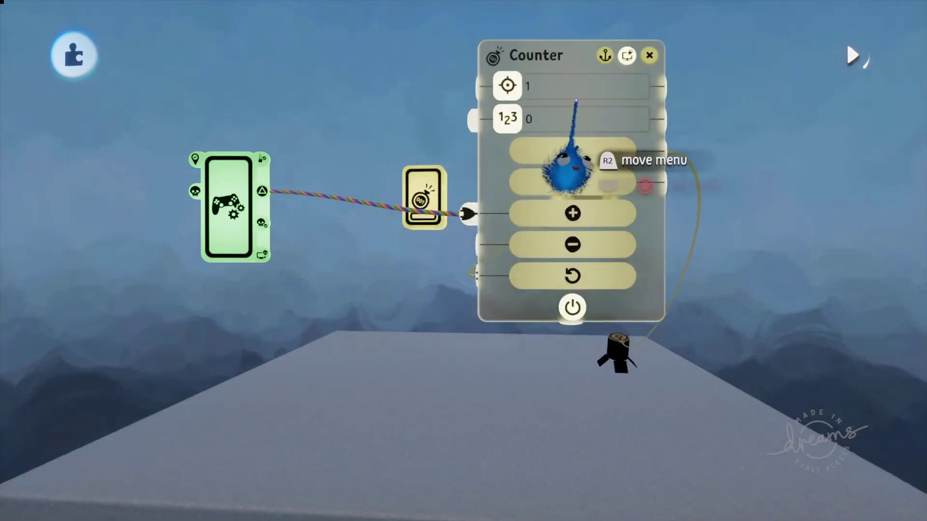
drag(587, 99, 765, 113)
drag(758, 181, 419, 374)
drag(434, 304, 433, 299)
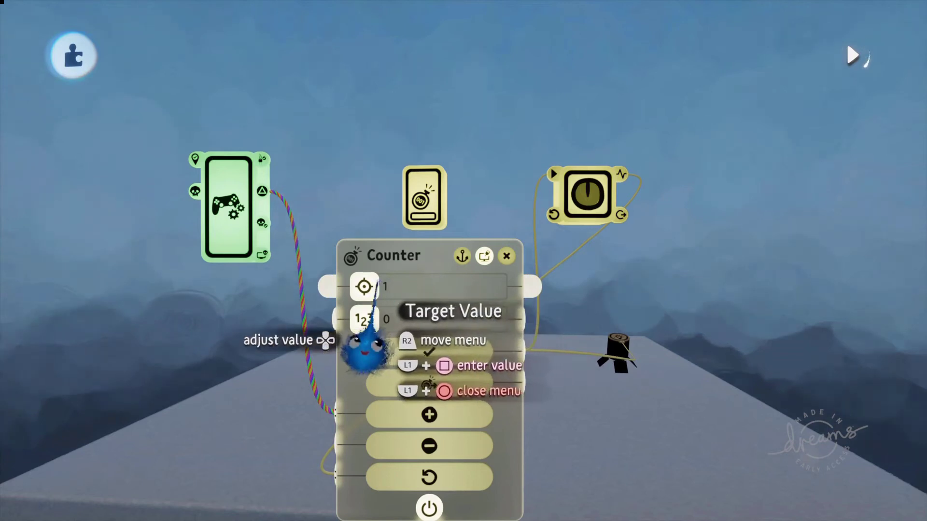
drag(365, 278, 377, 272)
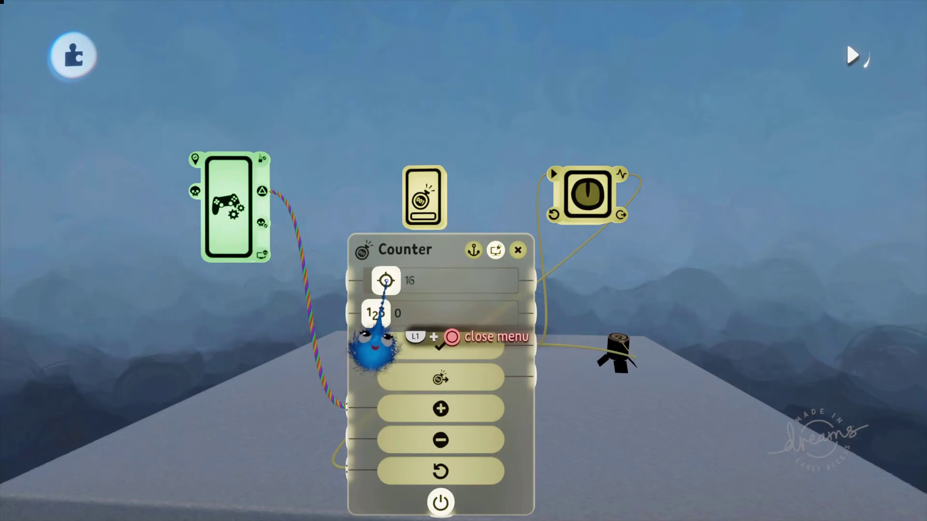
drag(382, 281, 385, 281)
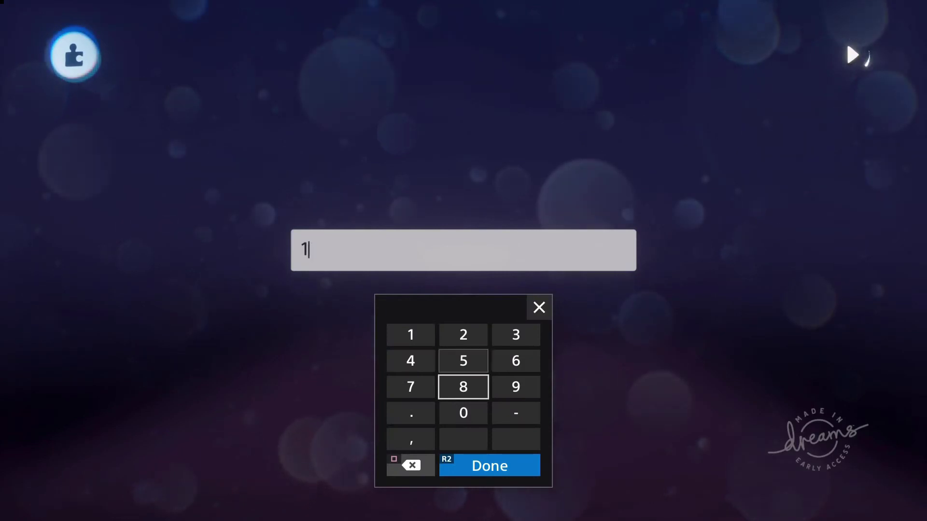
key(Return)
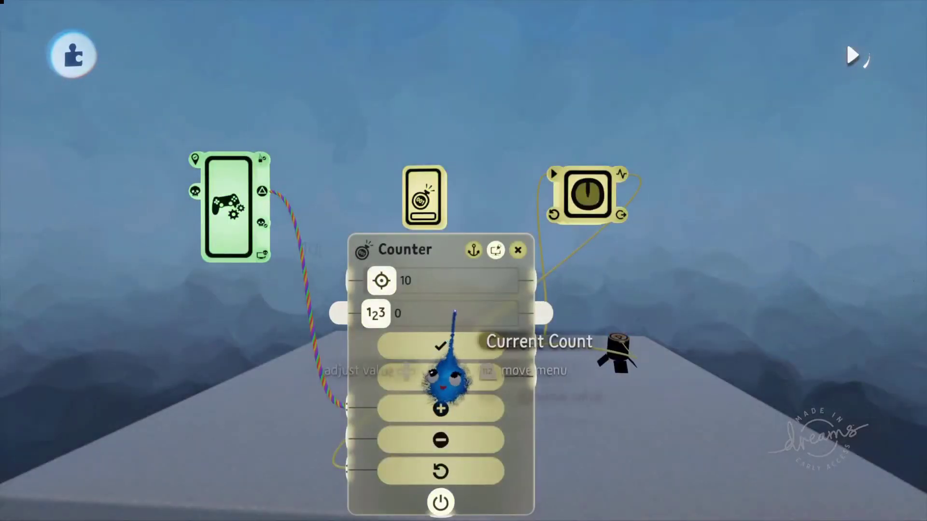
Reposition the Counter's settings window above the gadgets so the wiring and the light stay in view.
drag(426, 252, 535, 28)
scroll(596, 446, down, 3)
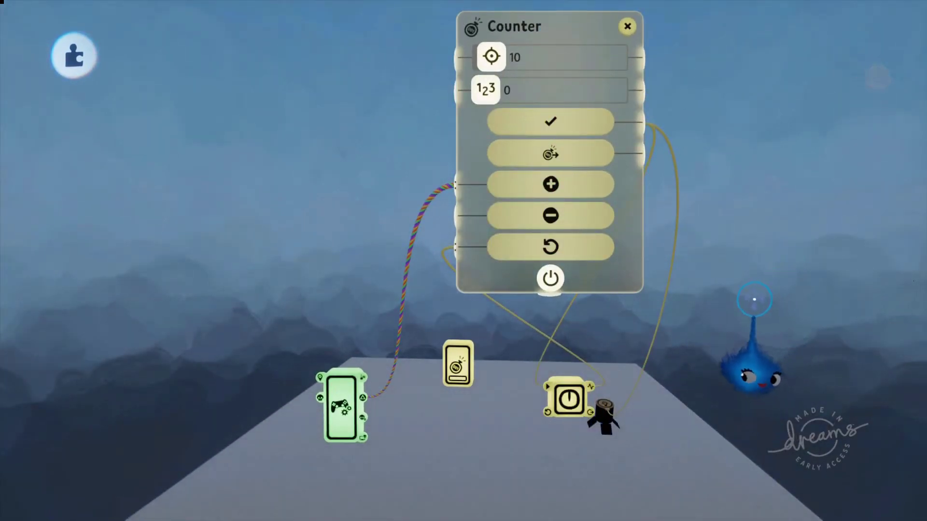
scroll(792, 275, down, 2)
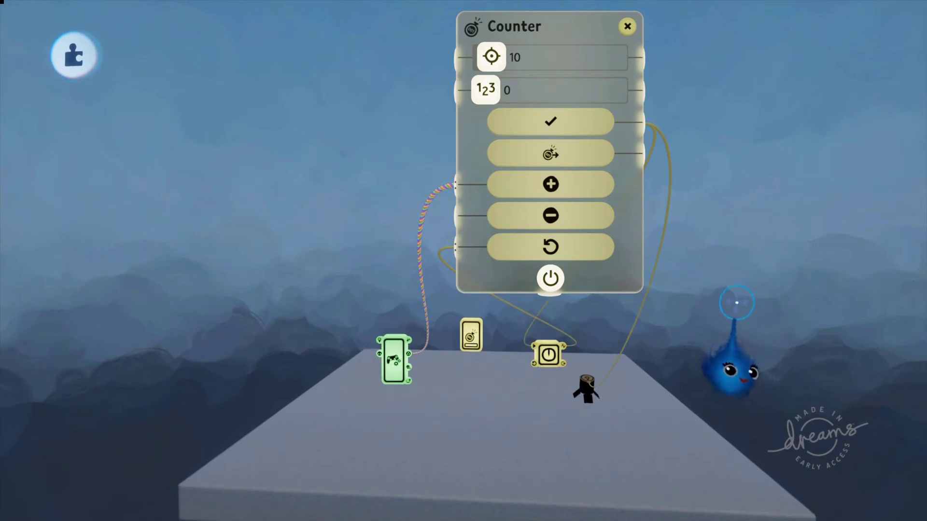
drag(619, 273, 746, 292)
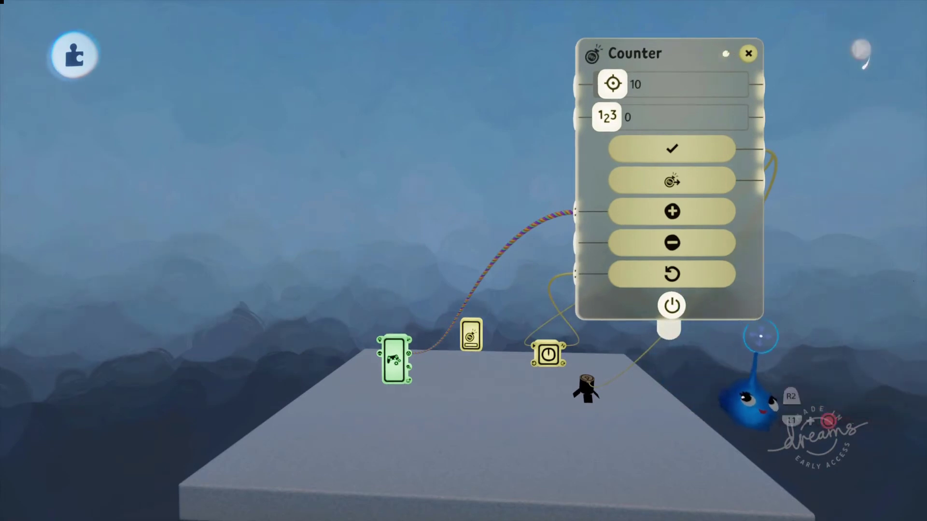
Test the Counter by triggering the Controller Sensor's Triangle Button repeatedly until the count is full and resets.
key(x)
key(x)
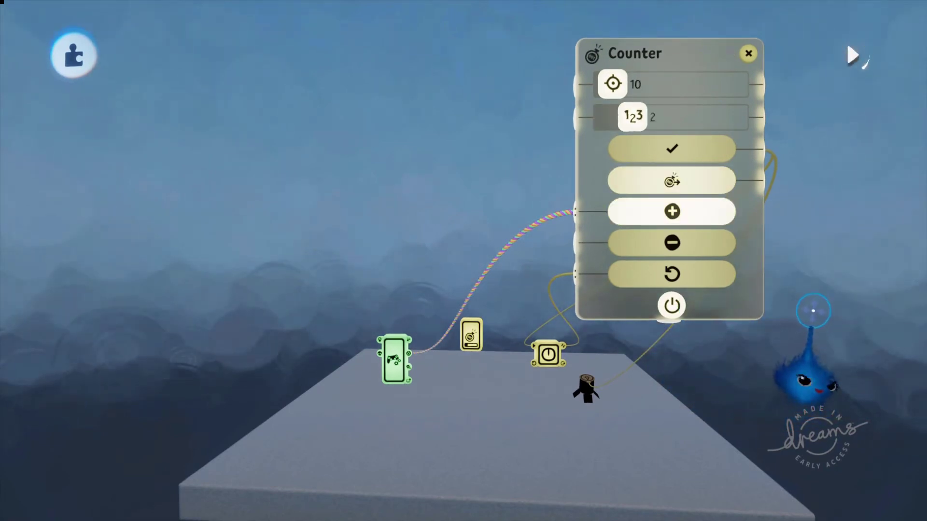
key(space)
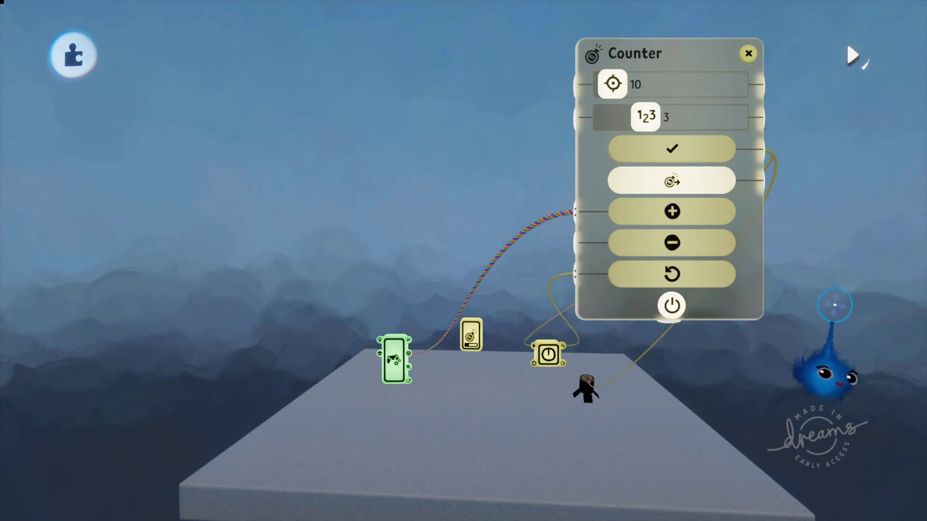
key(space)
key(space)
key(space)
key(space)
key(space)
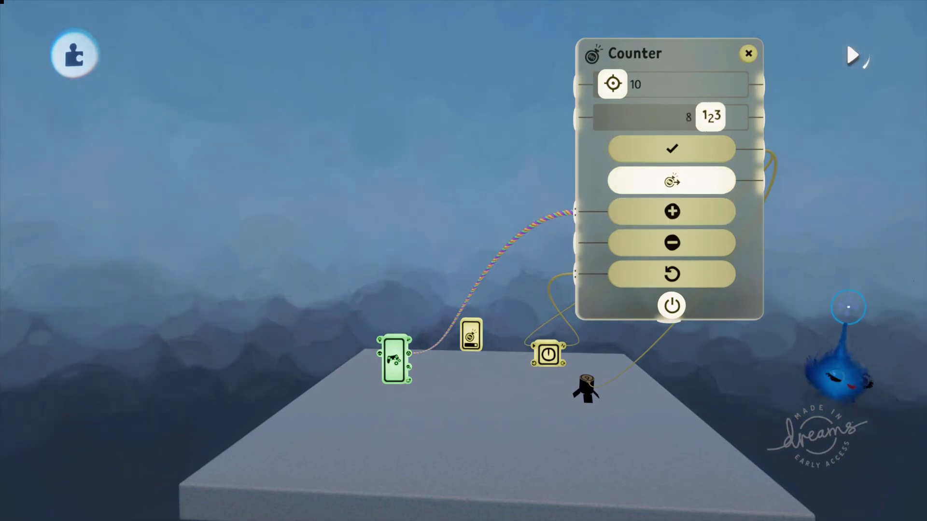
key(space)
key(space)
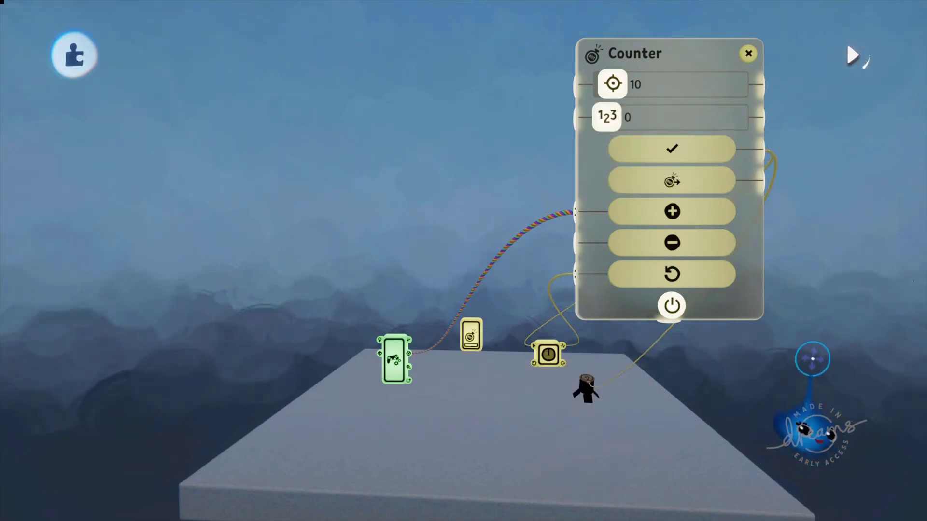
drag(752, 320, 669, 285)
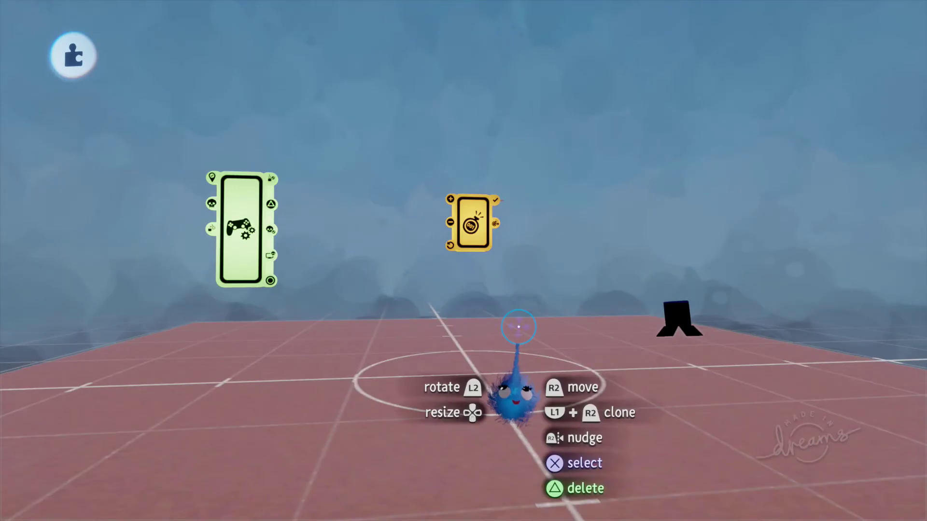
Check the Counter's settings in the basketball court scene and test the light by triggering the Triangle Button.
mouse_move(518, 326)
mouse_down()
mouse_move(534, 337)
mouse_move(407, 310)
mouse_move(416, 228)
mouse_up()
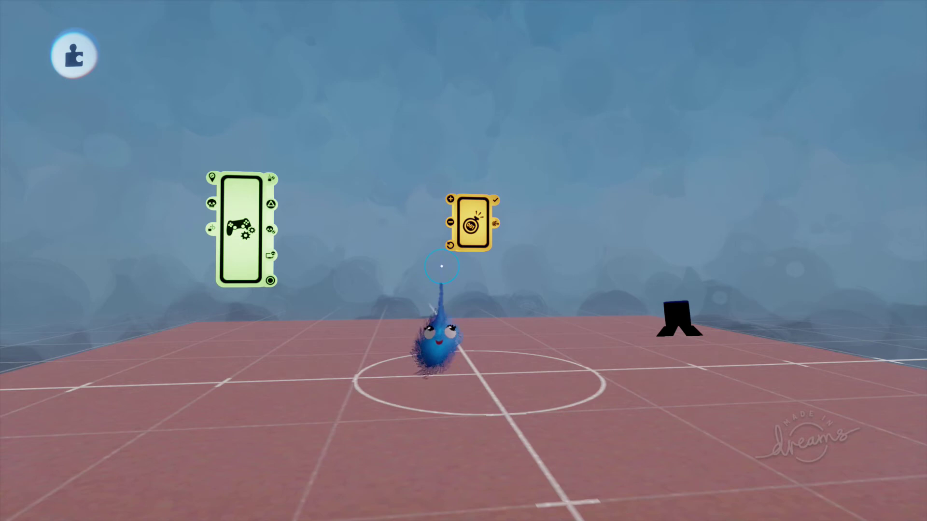
click(470, 233)
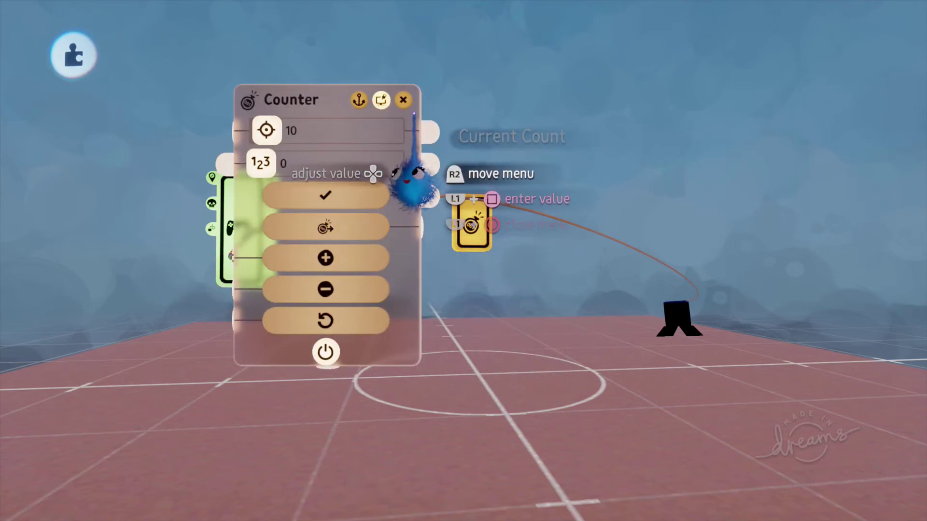
click(408, 109)
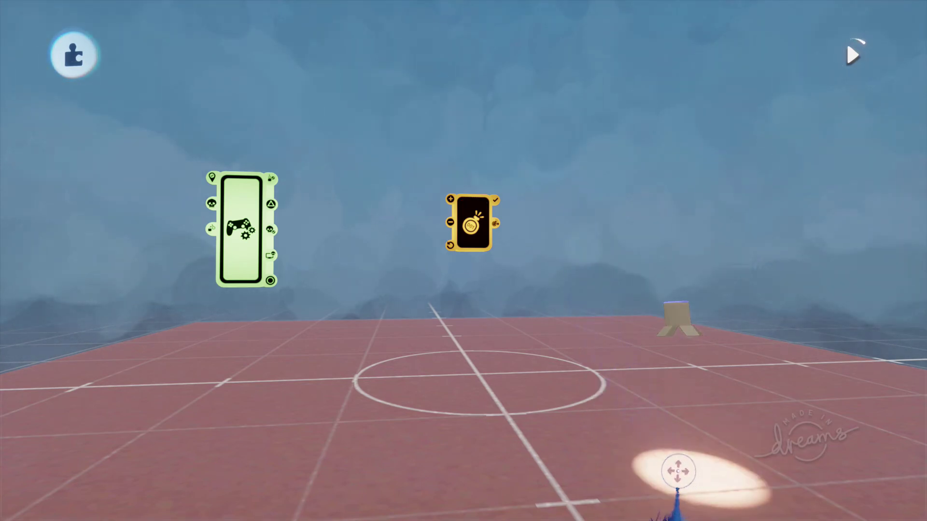
key(space)
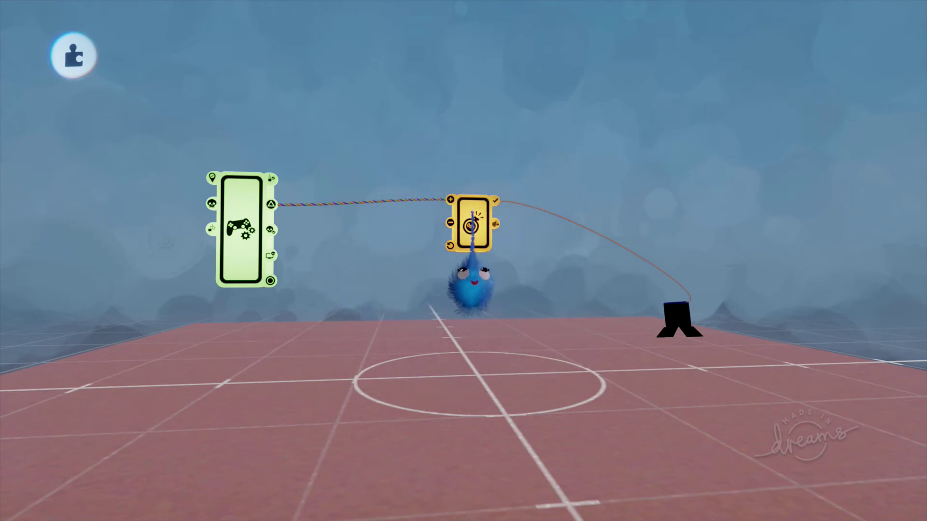
Place a Timer above the Controller Sensor and Counter, and wire the Triangle Button output to the Timer's start input.
mouse_move(500, 129)
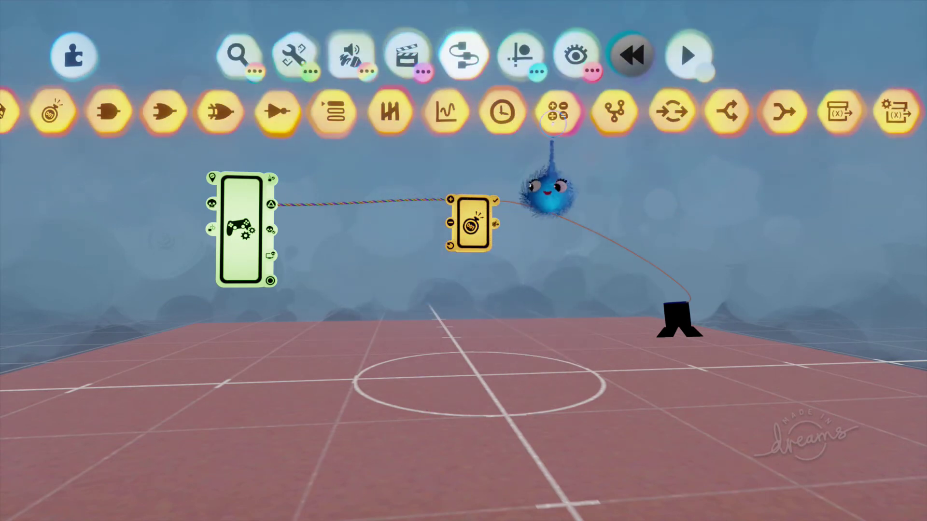
click(502, 112)
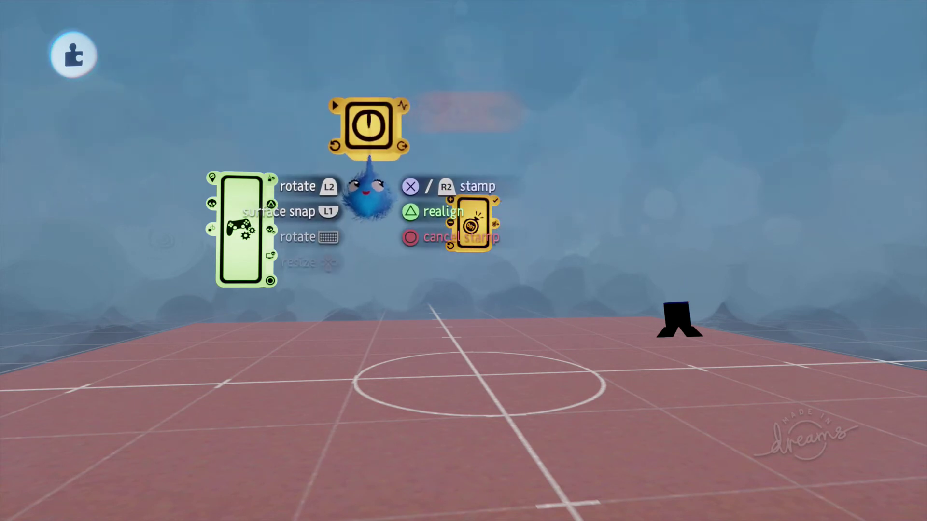
click(366, 191)
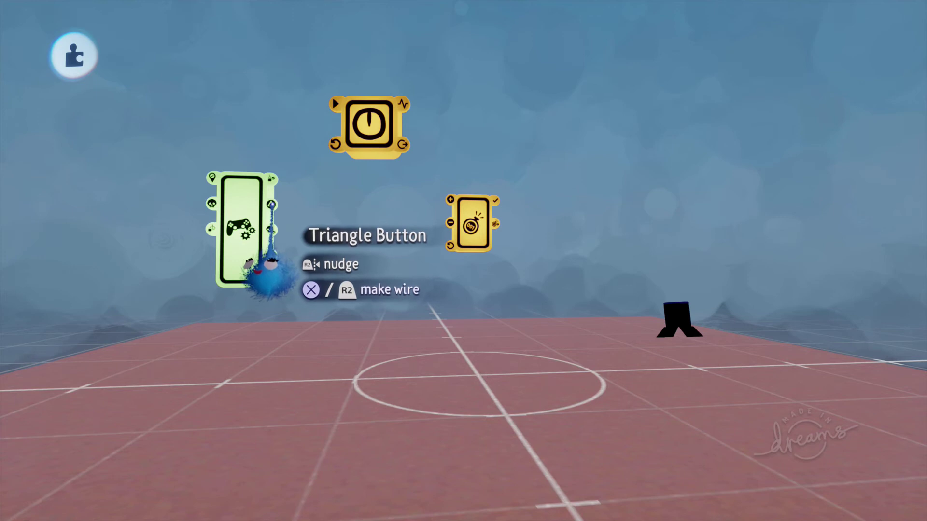
drag(271, 205, 335, 104)
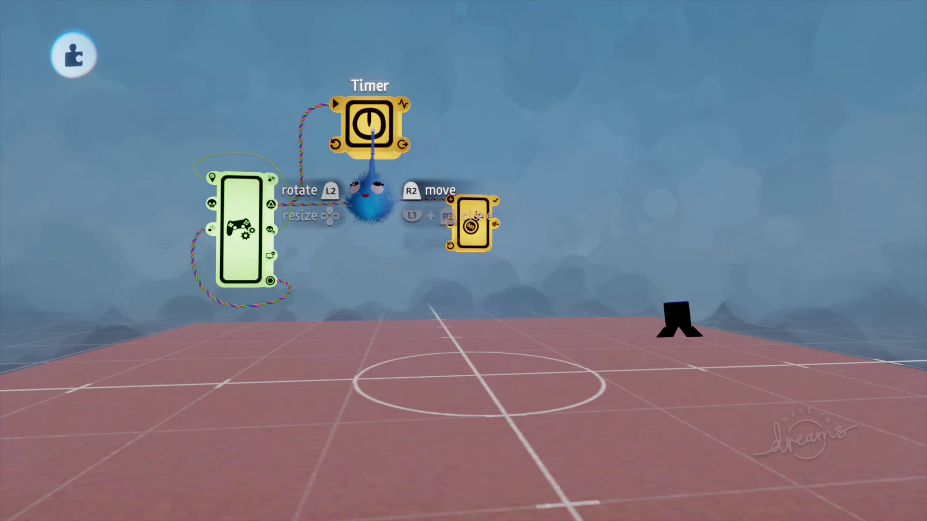
Set the Timer's Target Time to 2.0 s and wire its Timer Finished (Pulse) output to the Counter's Reset Count input.
click(369, 196)
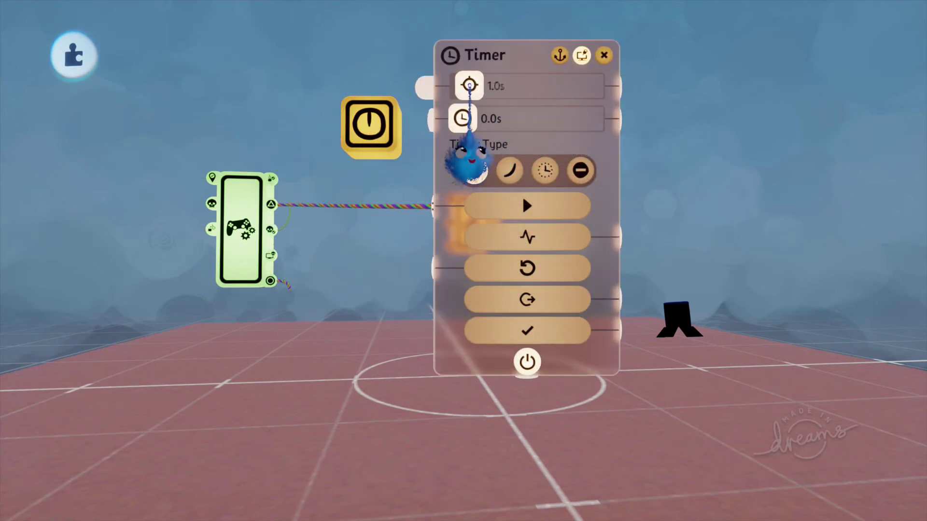
drag(476, 155, 485, 155)
drag(486, 94, 480, 94)
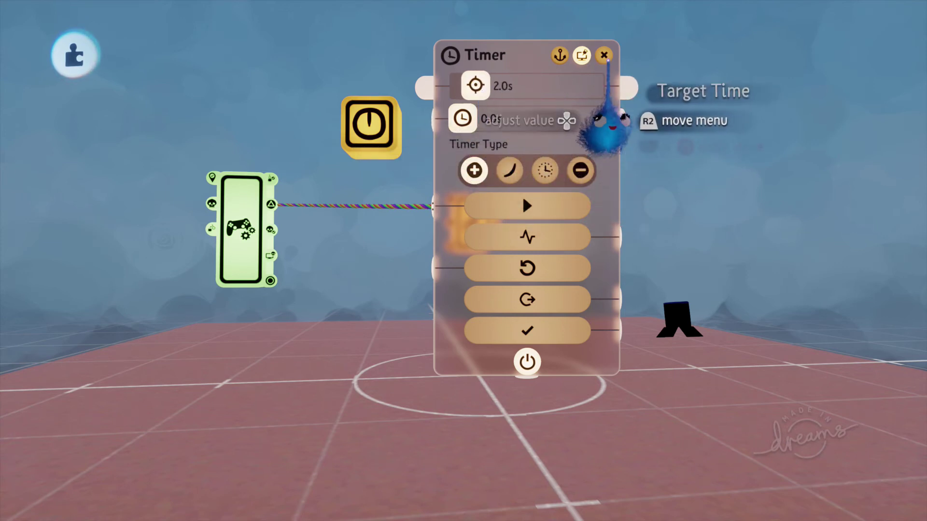
click(604, 55)
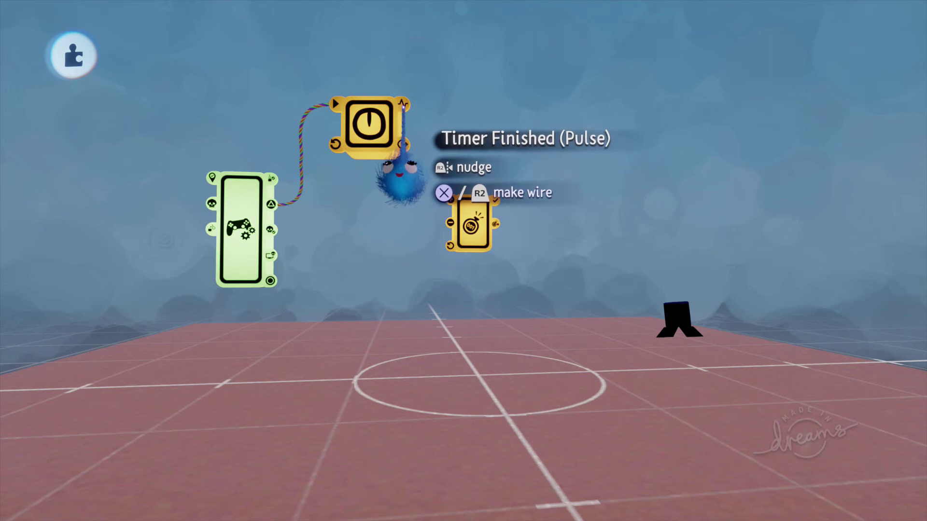
click(400, 181)
click(451, 314)
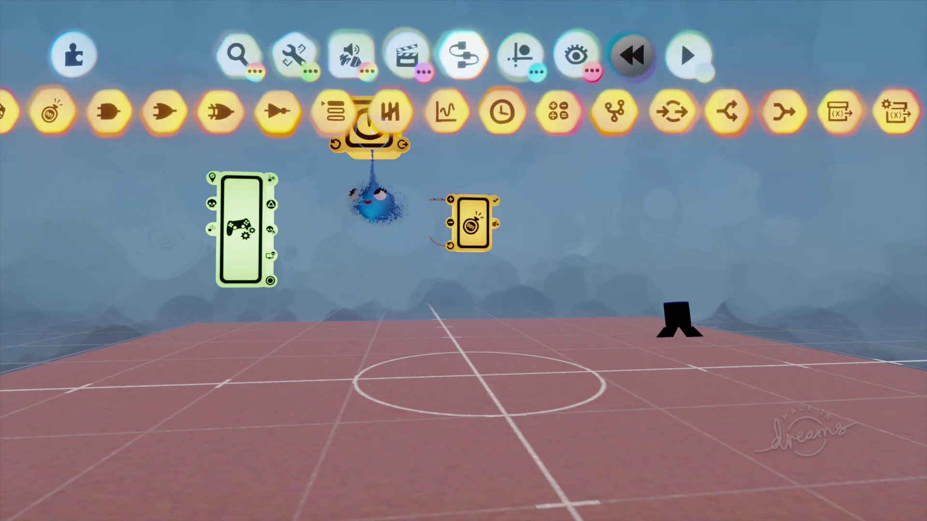
Add a second Counter beside the first, feed it from the first Counter's full output, and wire its Counter Full output to the light's Power.
click(52, 112)
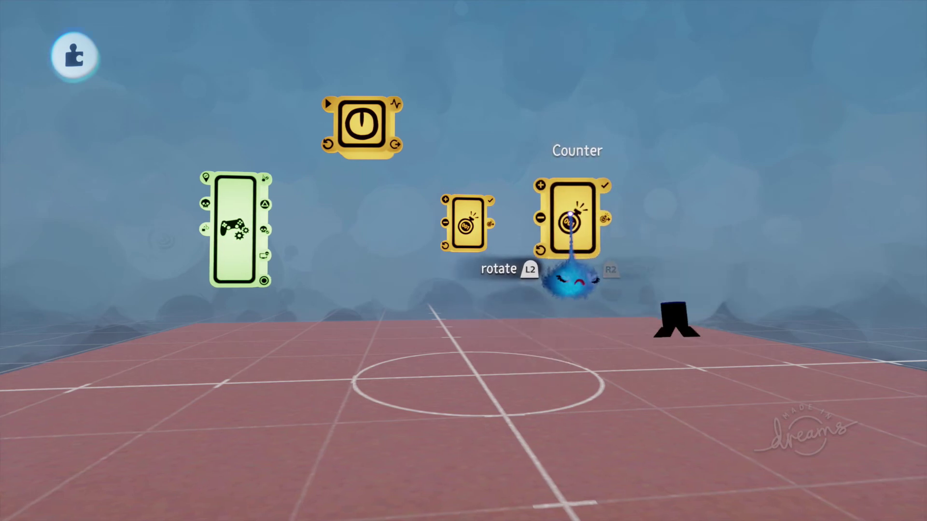
drag(570, 214, 547, 219)
click(539, 220)
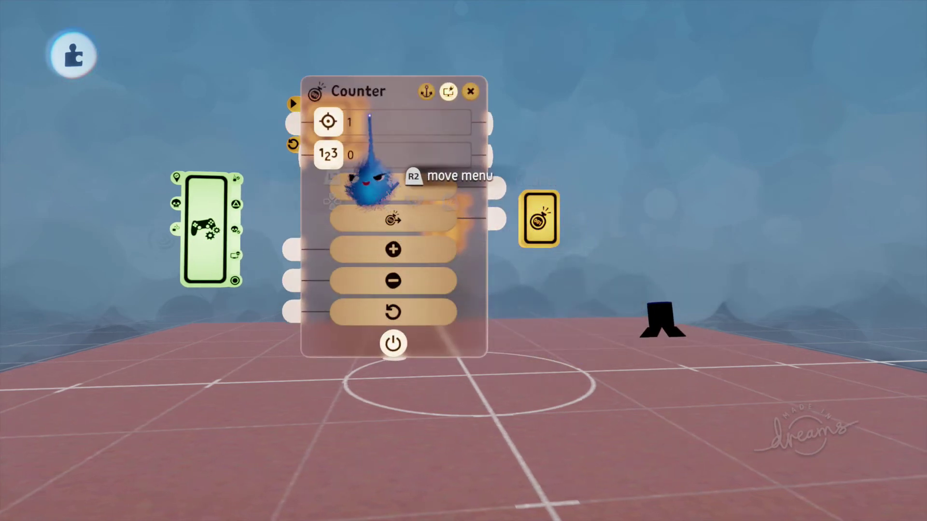
click(472, 91)
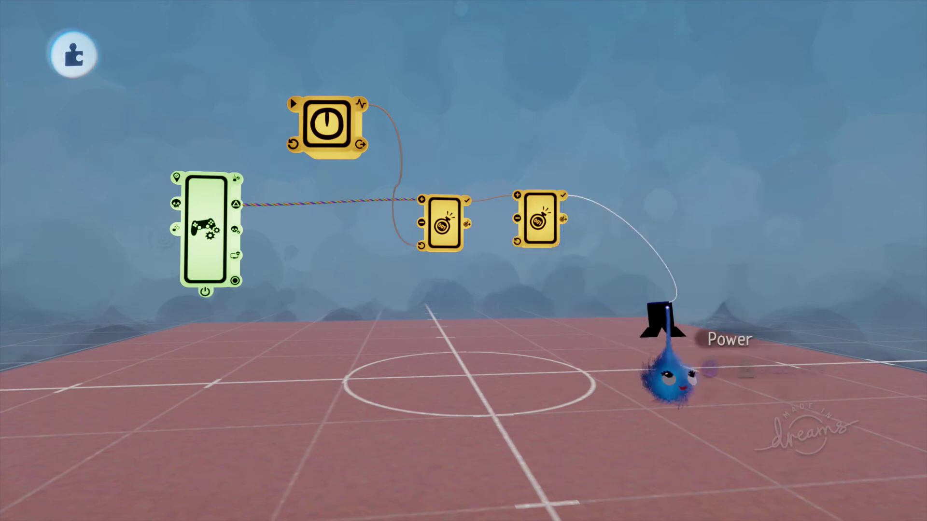
click(666, 308)
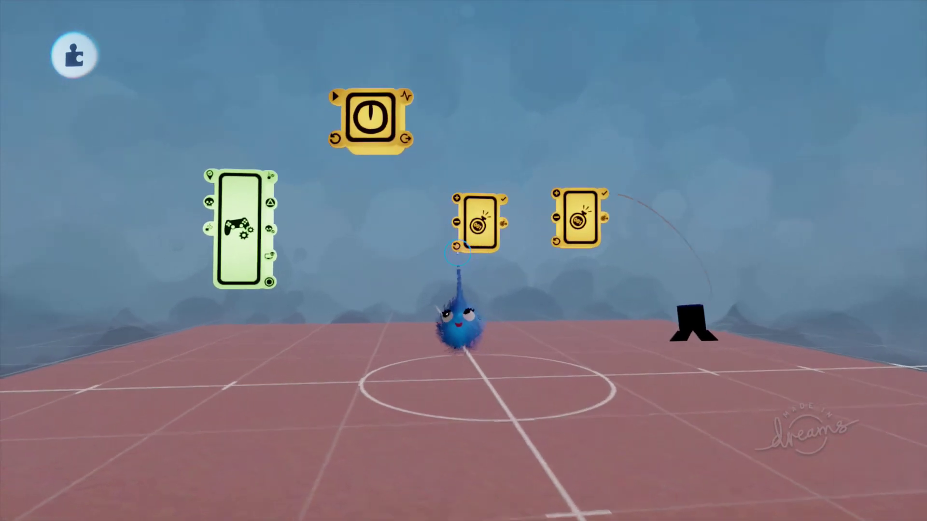
Examine the wiring from the Triangle Button through the Timer and both Counters, and test how it switches the light.
drag(430, 131, 412, 149)
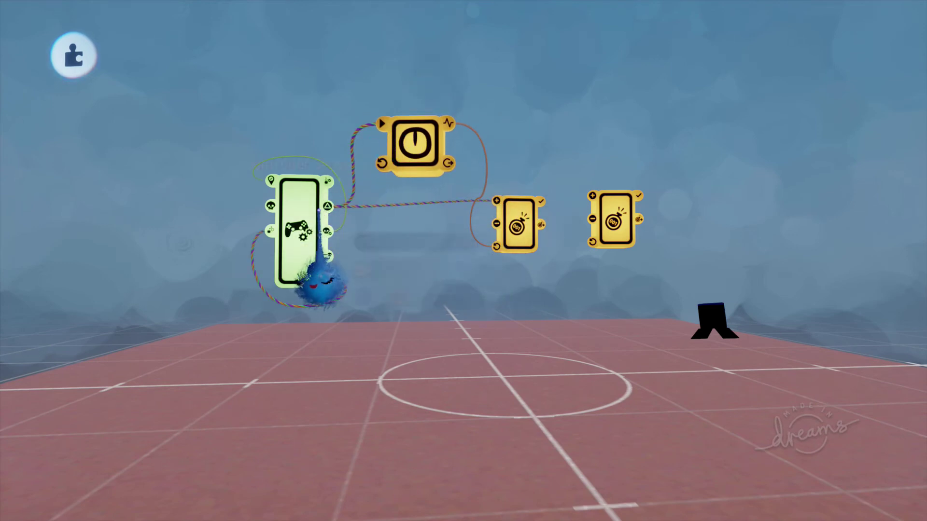
click(326, 281)
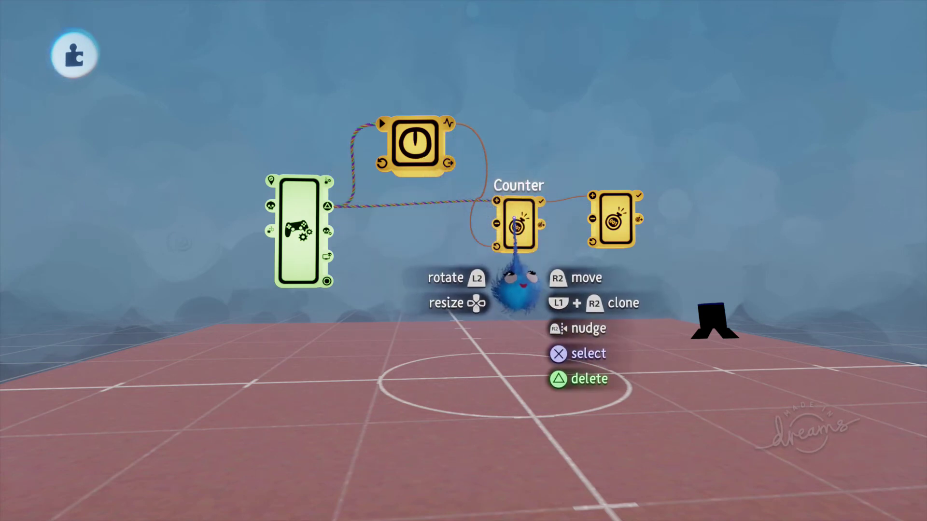
click(638, 195)
click(721, 304)
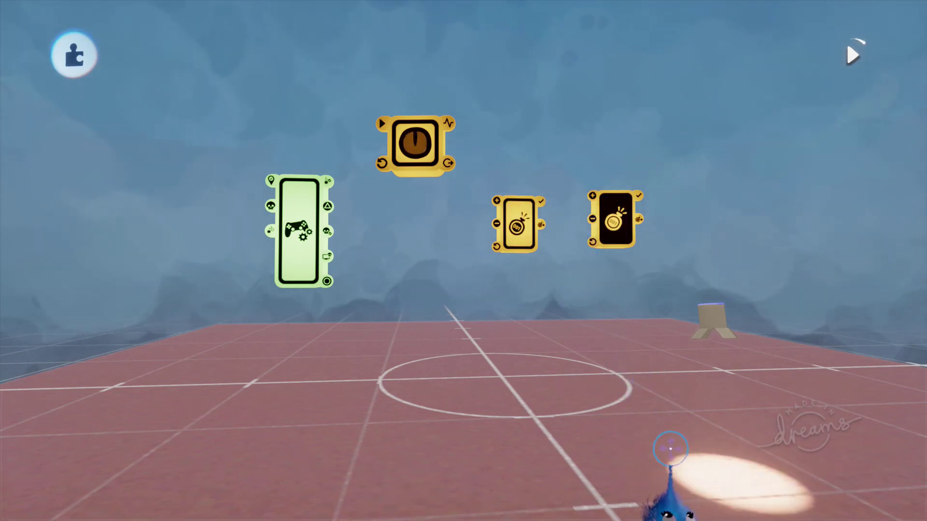
scroll(651, 421, down, 2)
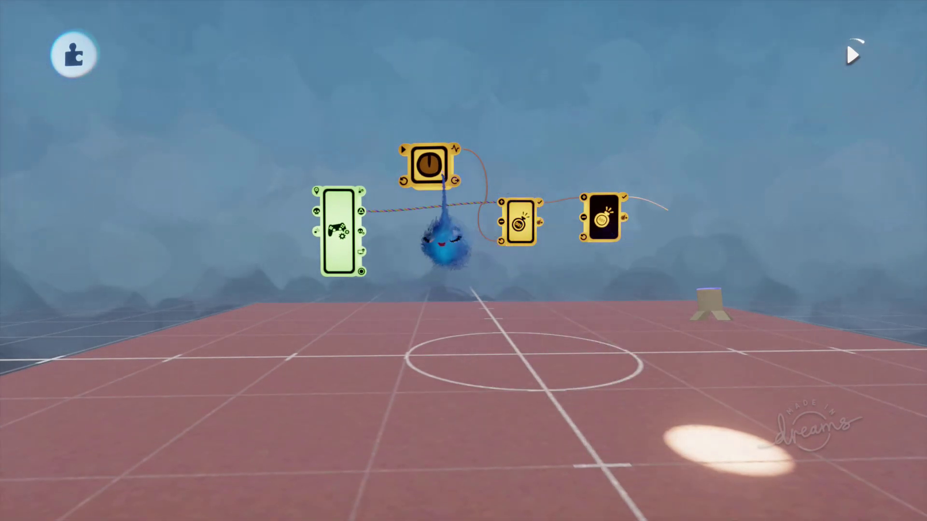
drag(361, 211, 404, 150)
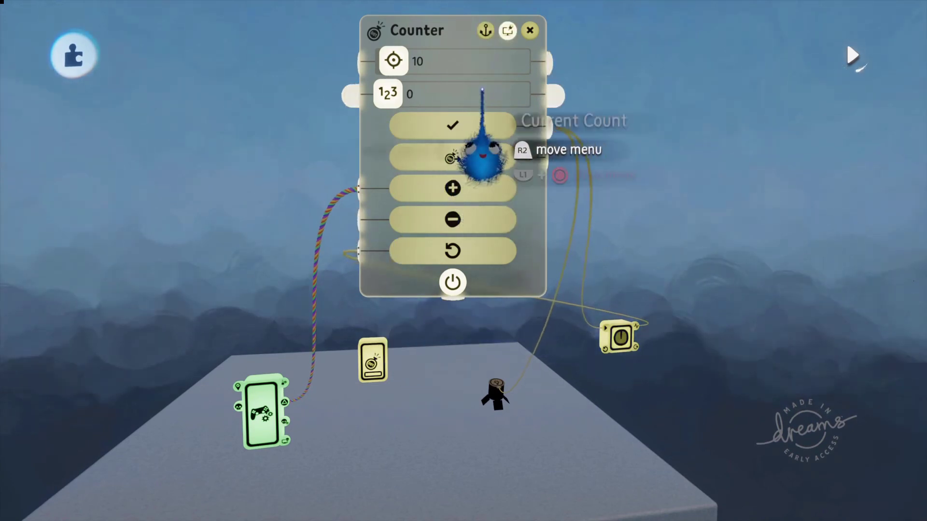
Reopen the Counter's settings, place them clear of the wired gadgets, and examine the Count Progress output.
mouse_move(480, 151)
mouse_down()
mouse_move(290, 151)
mouse_move(297, 170)
mouse_up()
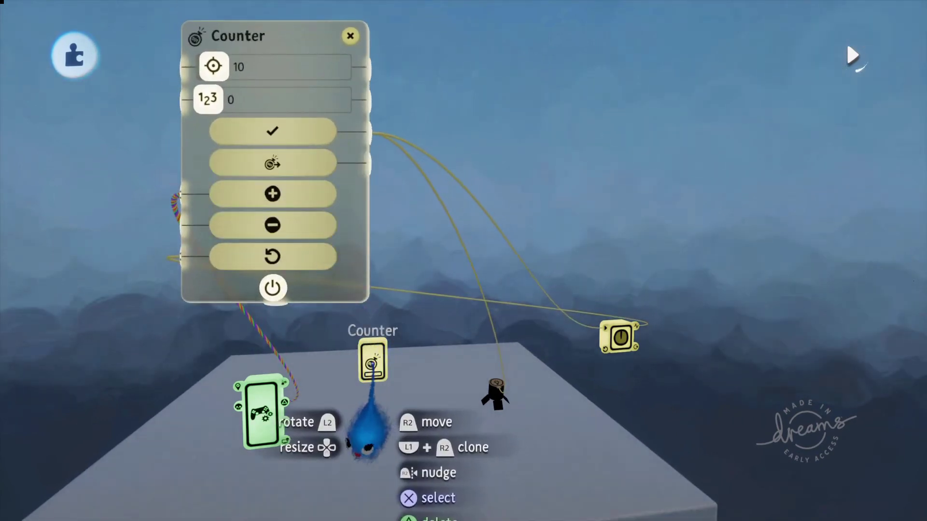
click(350, 36)
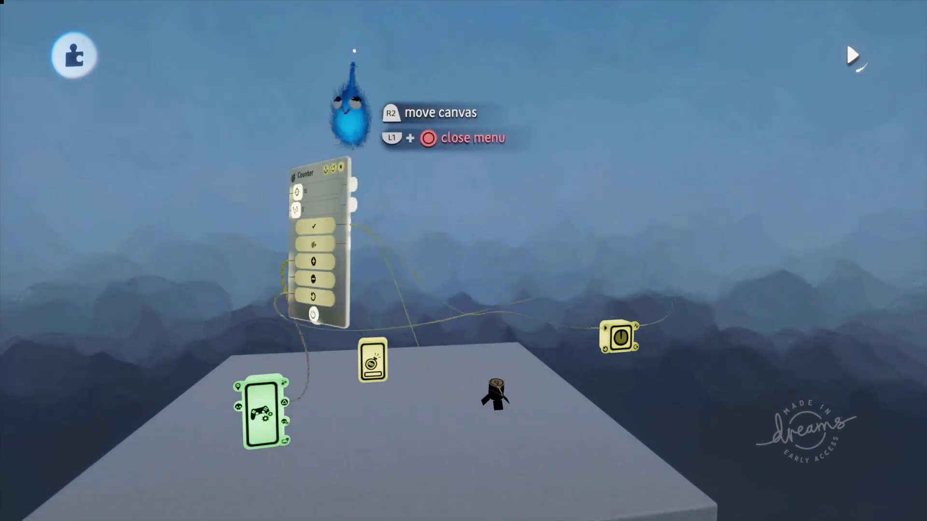
middle_drag(445, 398, 419, 357)
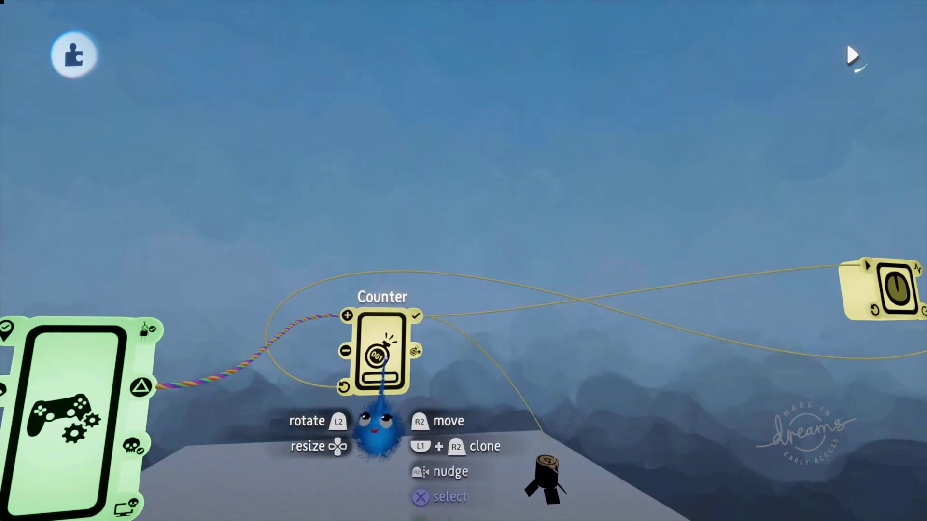
click(384, 359)
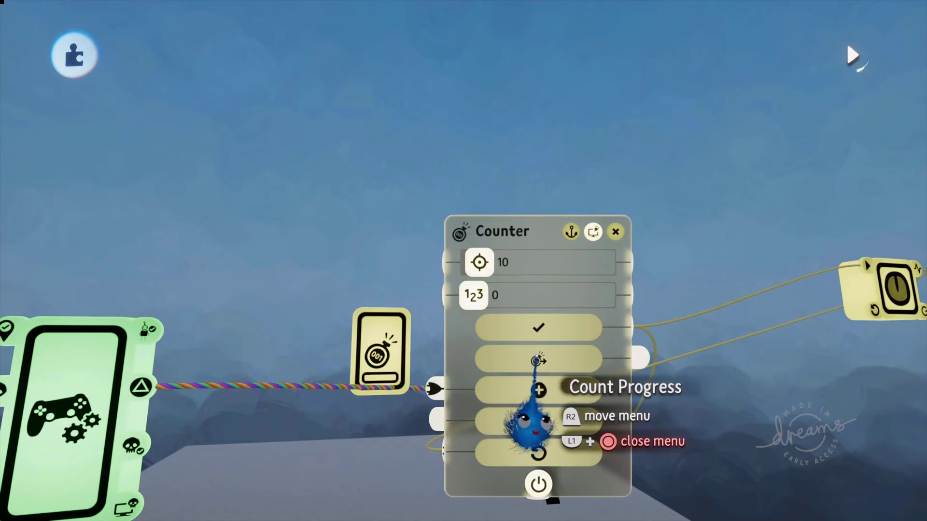
drag(528, 231, 470, 66)
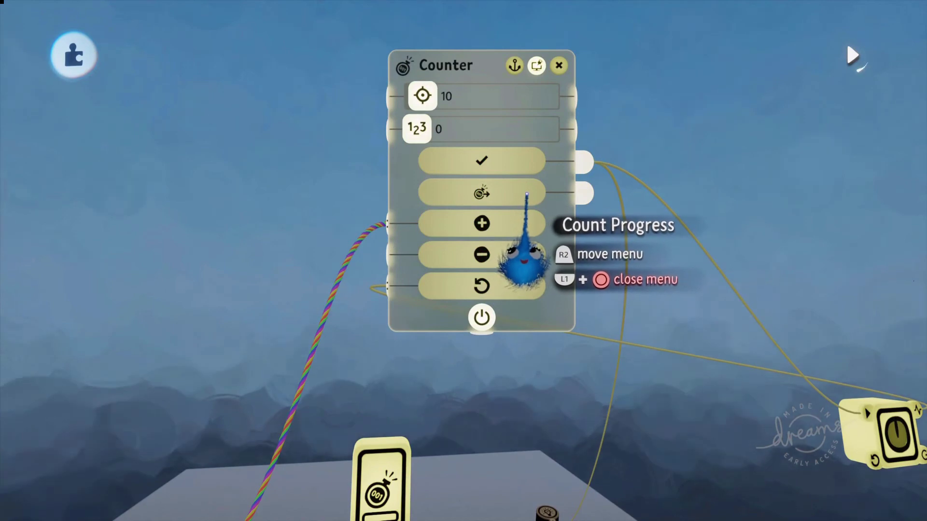
mouse_move(528, 192)
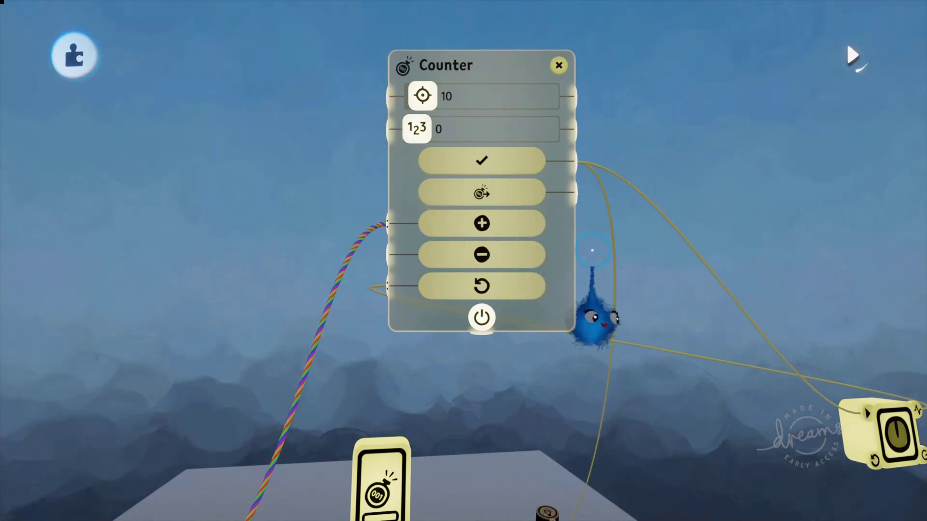
Add a Number Displayer near the light and wire the Counter's Count Progress output to its input.
key(Tab)
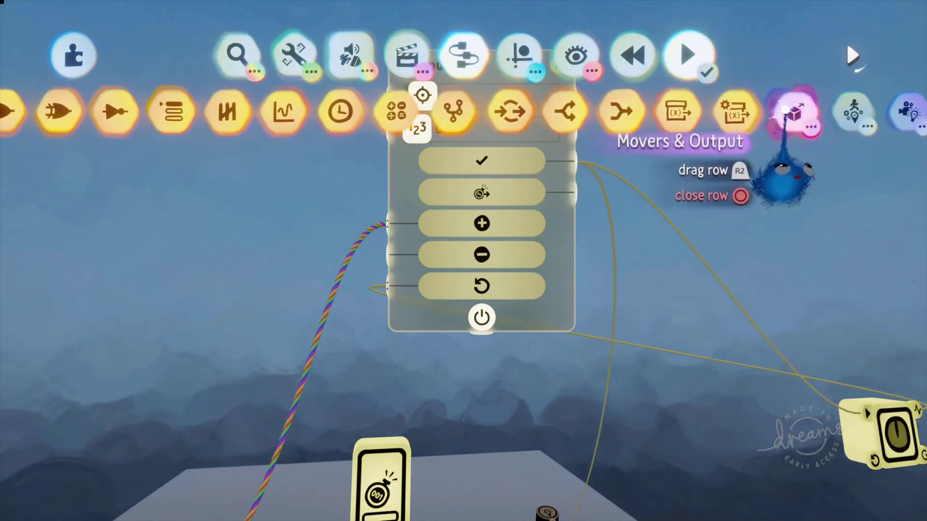
click(839, 107)
click(695, 463)
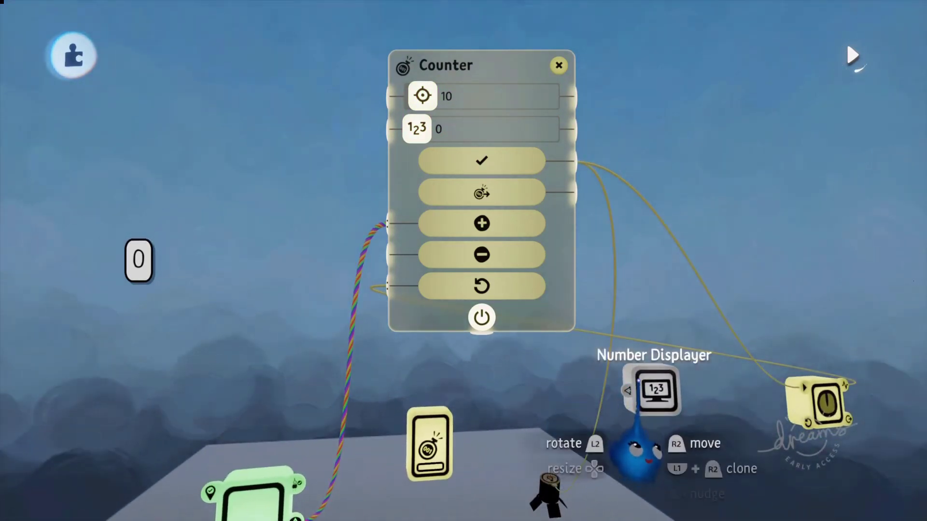
drag(577, 193, 627, 391)
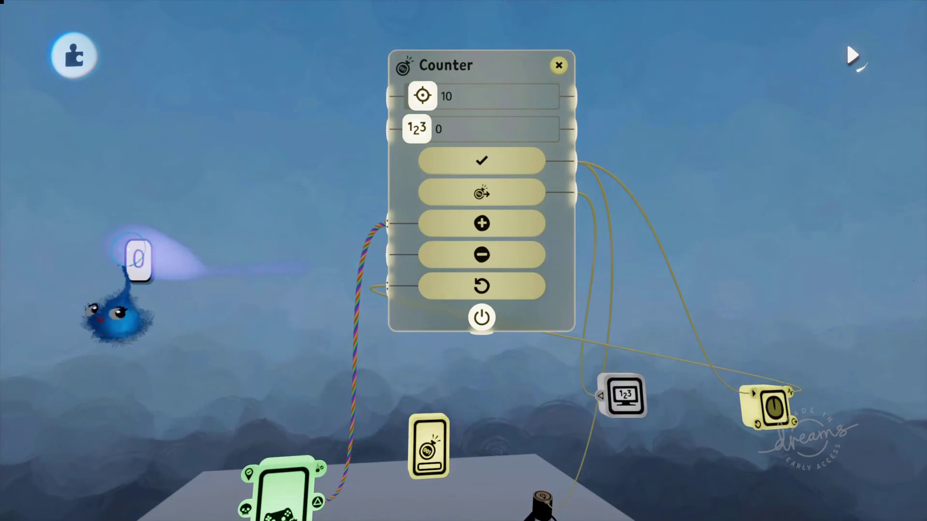
Move the Number Displayer beside the Counter's settings and trigger the Counter to test the displayed progress.
key(t)
key(t)
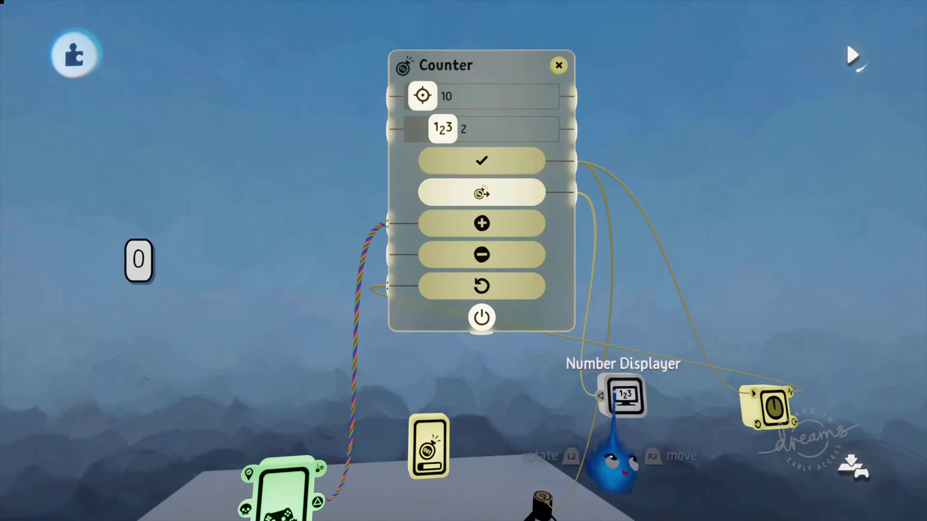
drag(616, 415, 705, 215)
key(space)
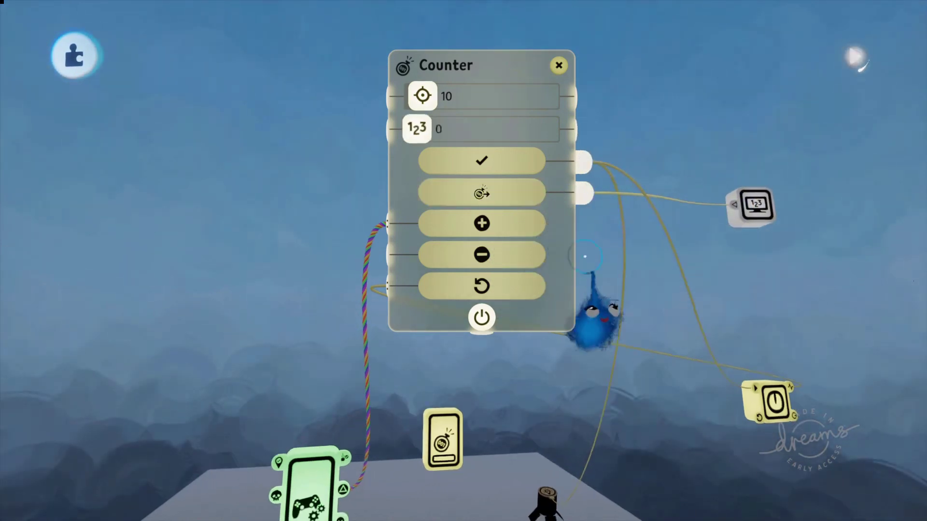
key(space)
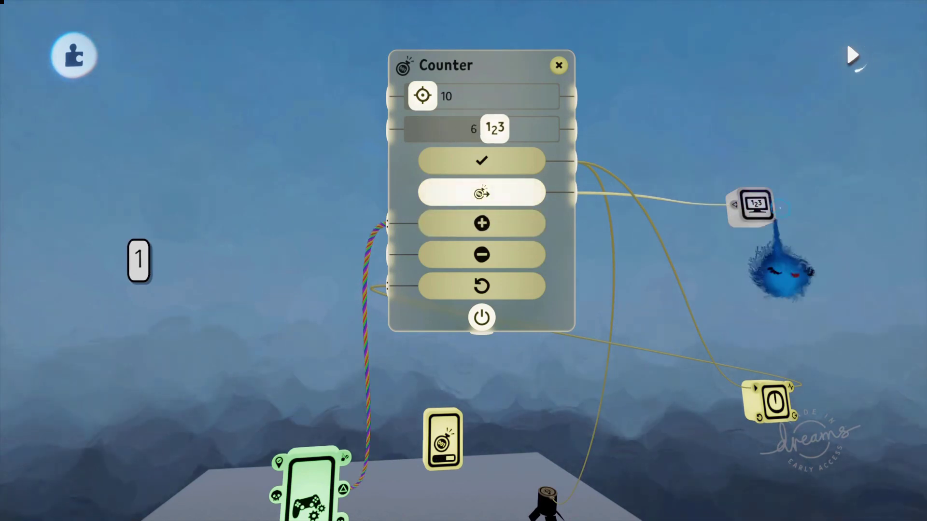
Set the Number Displayer to show 3 decimal places, close its settings, and reposition the Counter's settings.
click(750, 268)
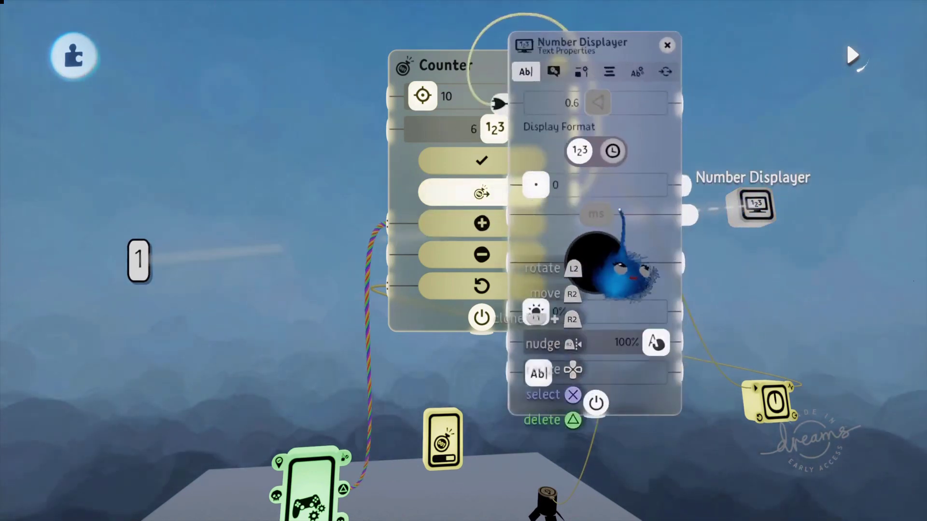
drag(534, 186, 713, 207)
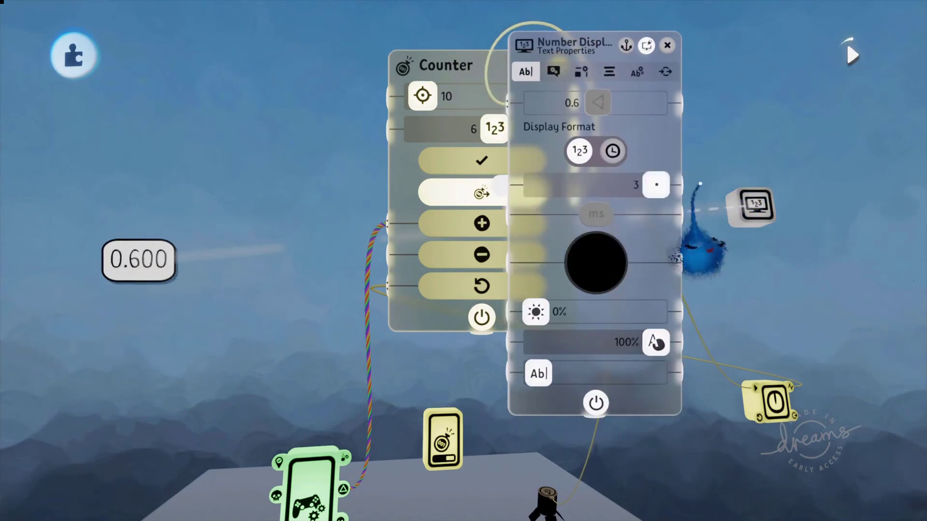
click(667, 45)
drag(461, 130, 347, 119)
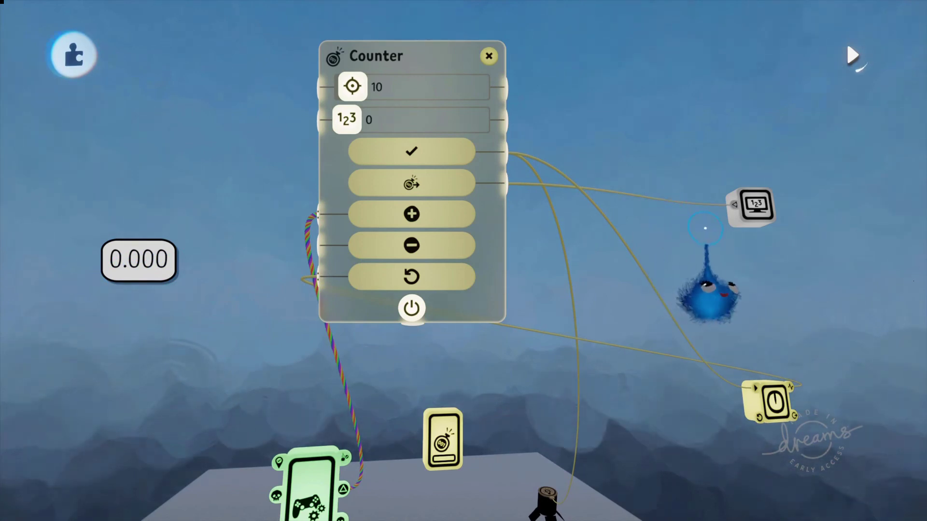
Trigger the Counter repeatedly with the Triangle Button and compare its current count with the displayed Count Progress.
key(x)
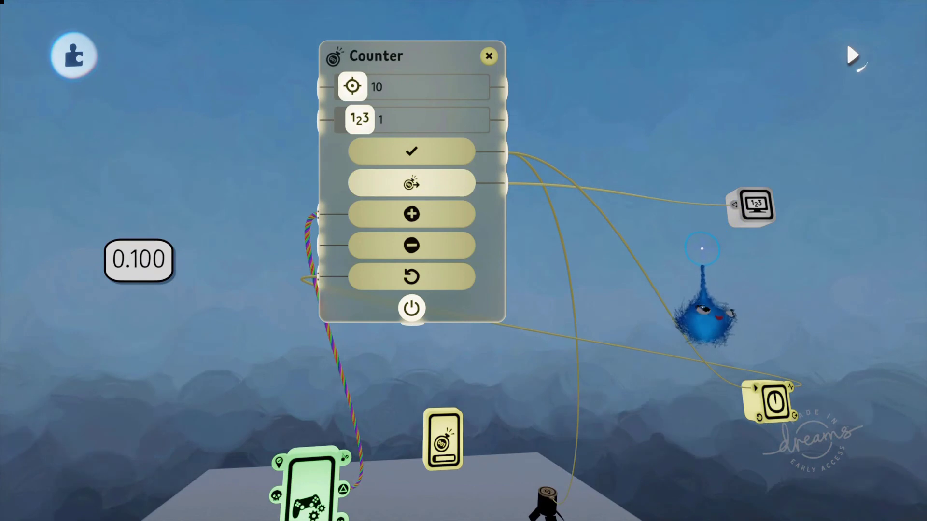
key(x)
key(x)
key(x)
key(x)
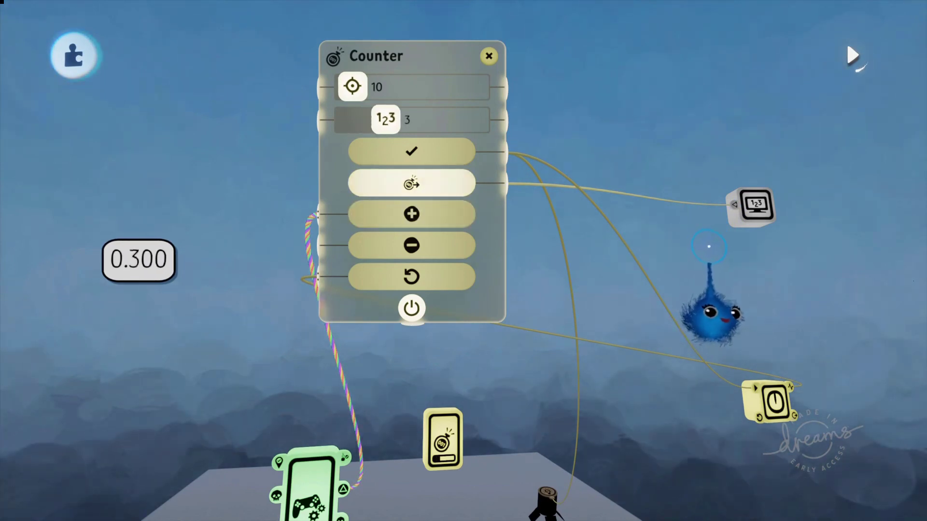
key(x)
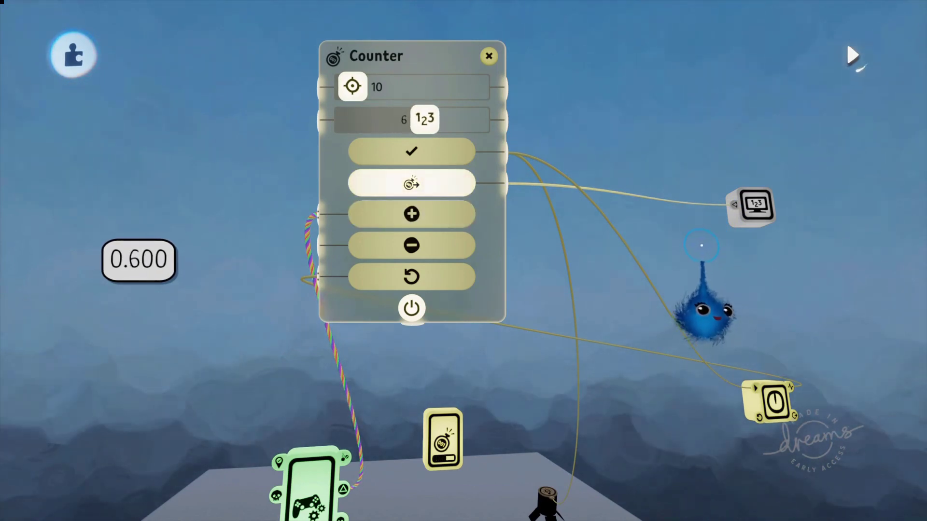
key(x)
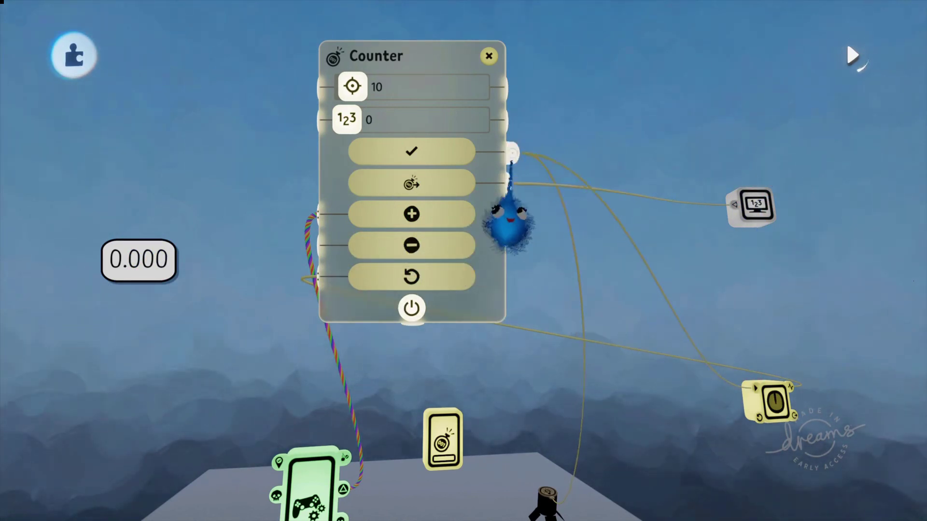
Try pulling a wire from the Counter's Current Count output towards the Number Displayer.
click(511, 121)
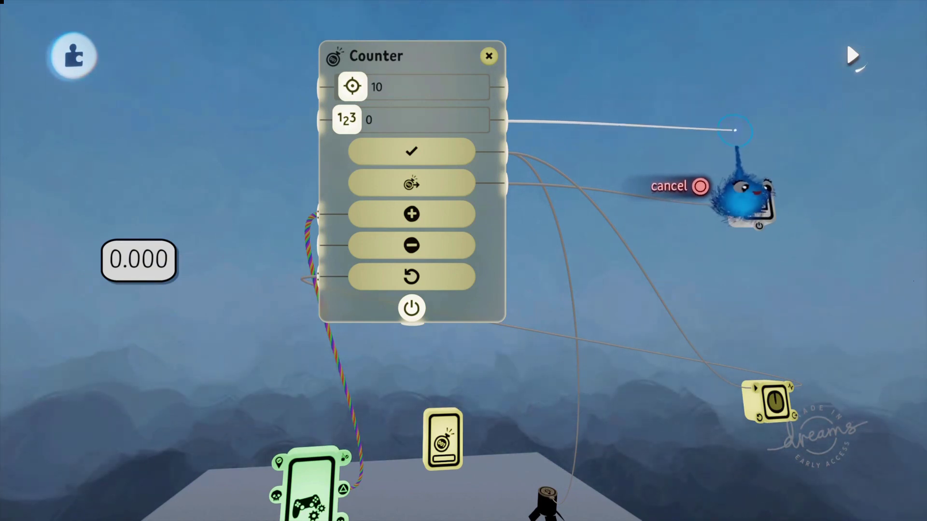
key(Escape)
drag(350, 128, 554, 116)
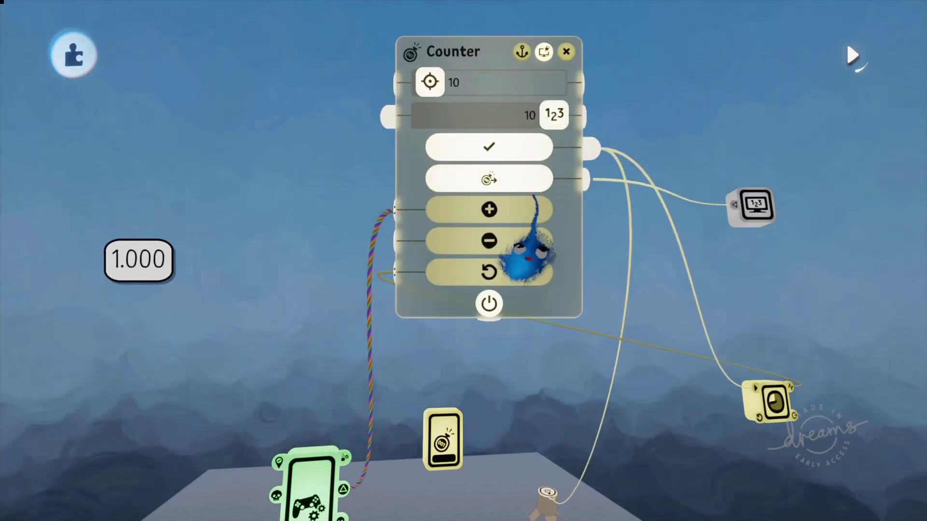
drag(562, 216, 482, 212)
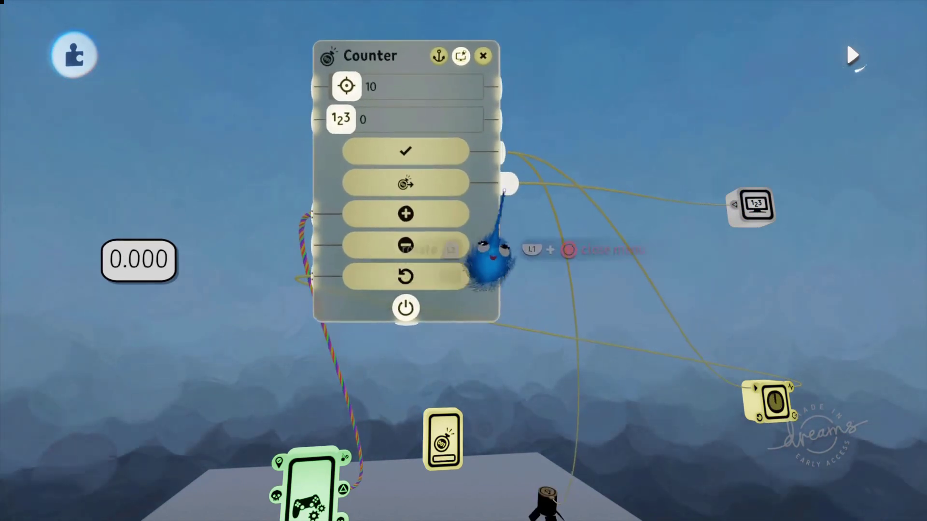
click(507, 125)
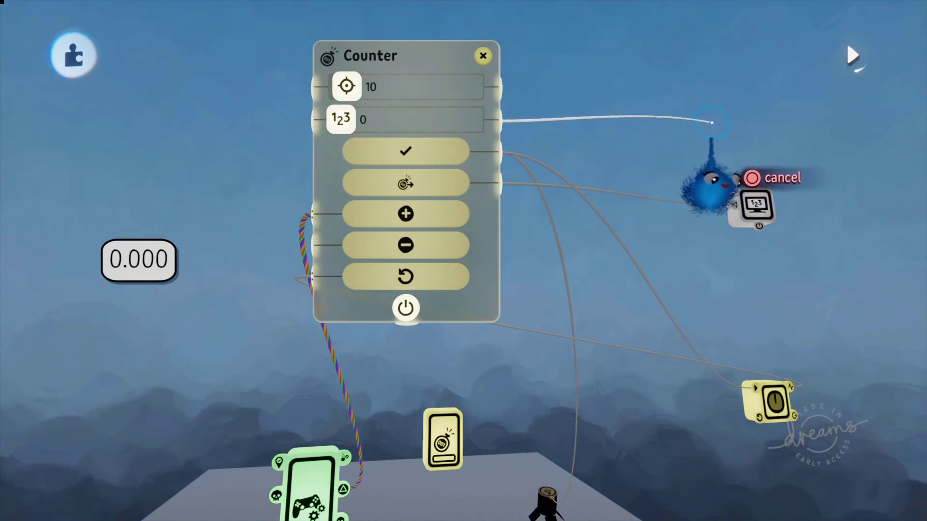
key(Escape)
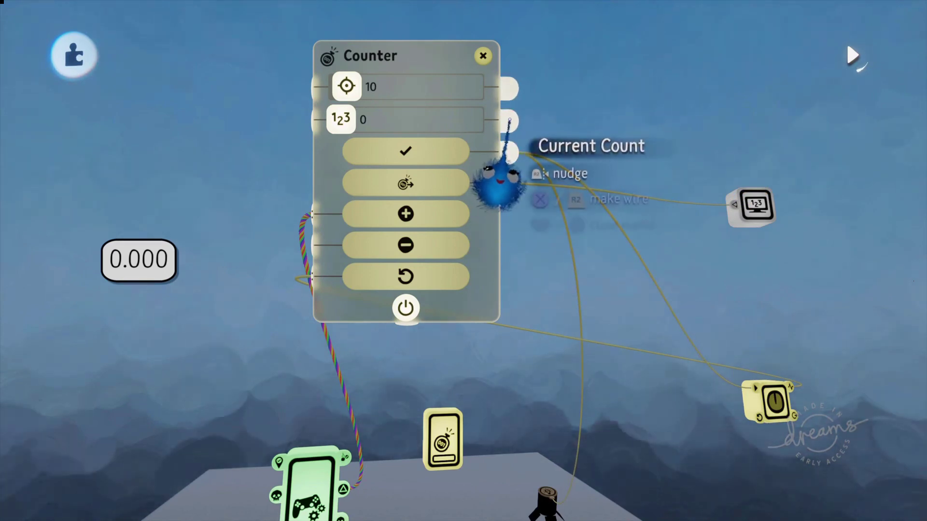
middle_drag(623, 162, 683, 157)
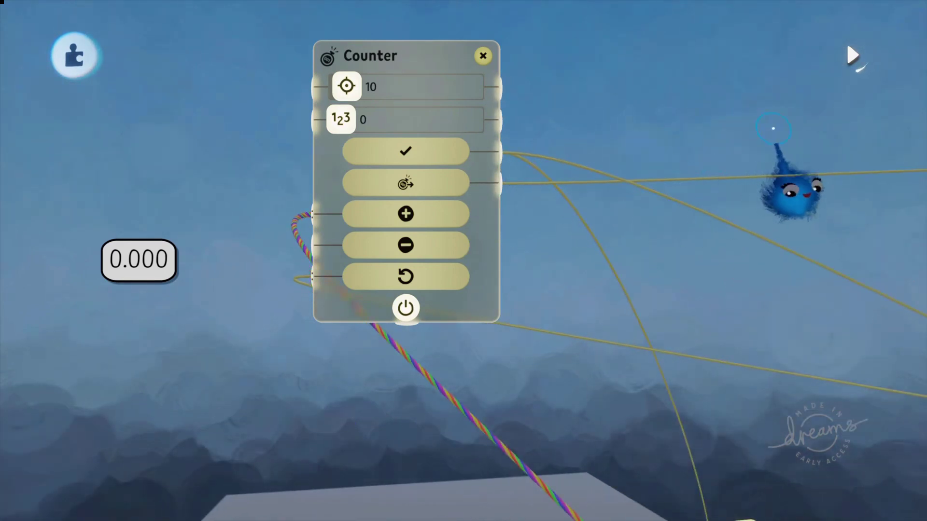
scroll(699, 136, down, 3)
click(510, 121)
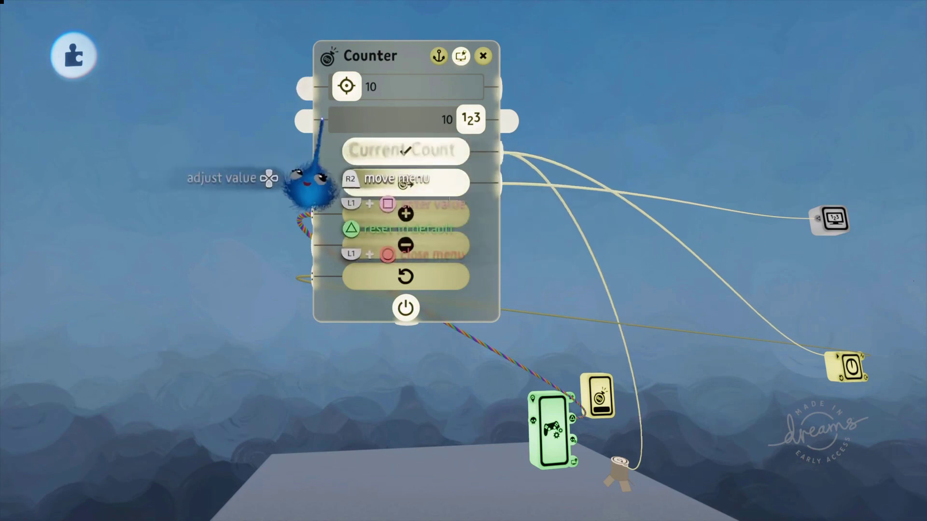
Examine the Counter's Counter Full output, its Decrease Count and Reset Count inputs, and the wires attached to them.
drag(387, 149, 524, 144)
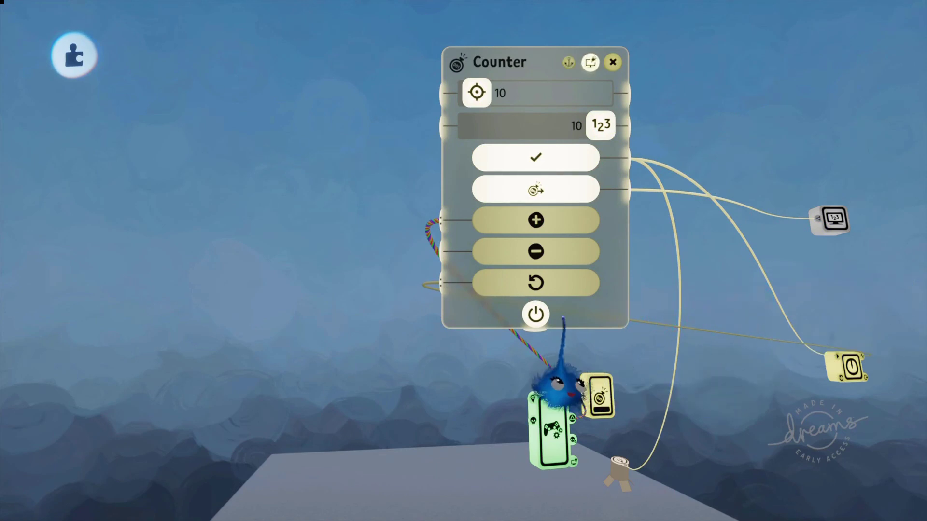
drag(594, 311, 486, 291)
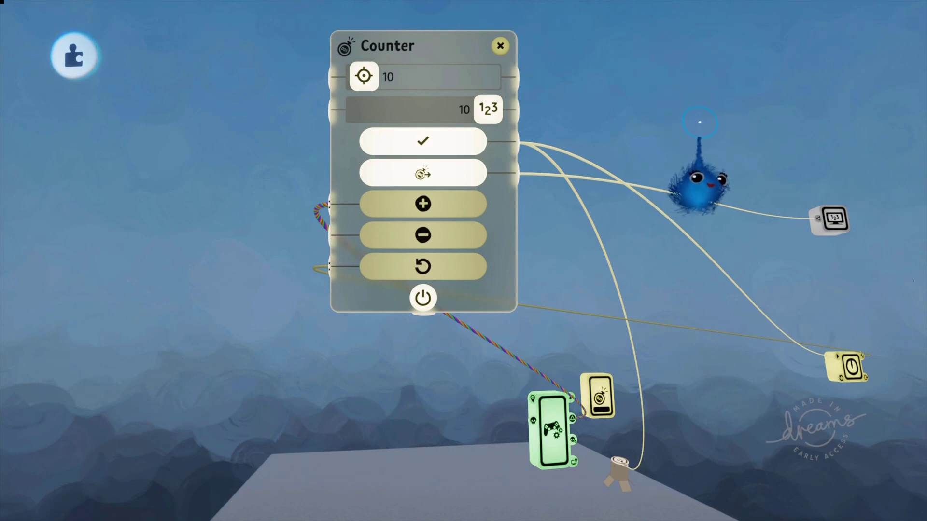
drag(696, 123, 697, 172)
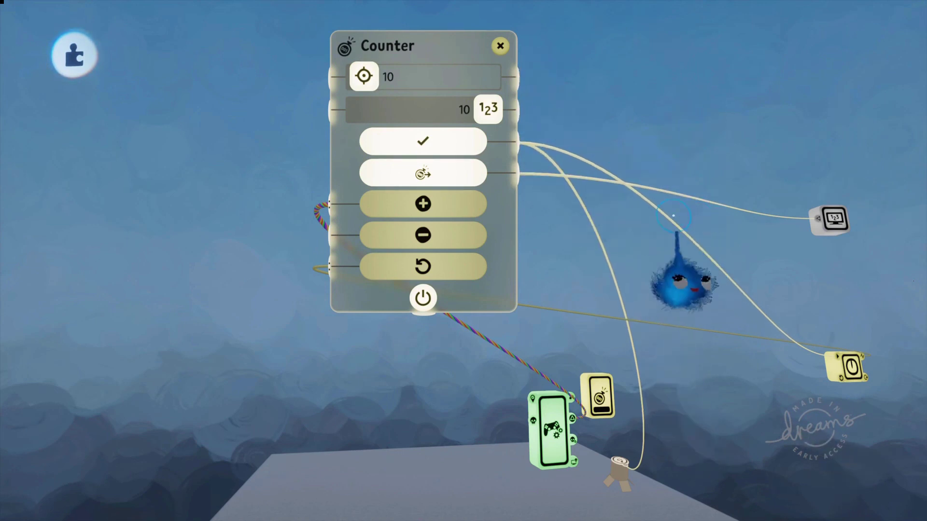
drag(660, 277, 740, 233)
drag(723, 295, 431, 233)
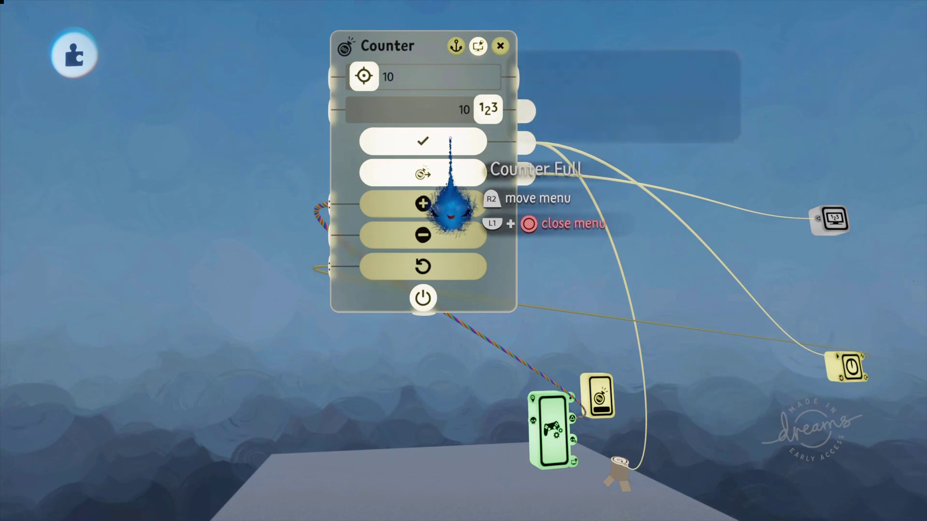
mouse_move(451, 137)
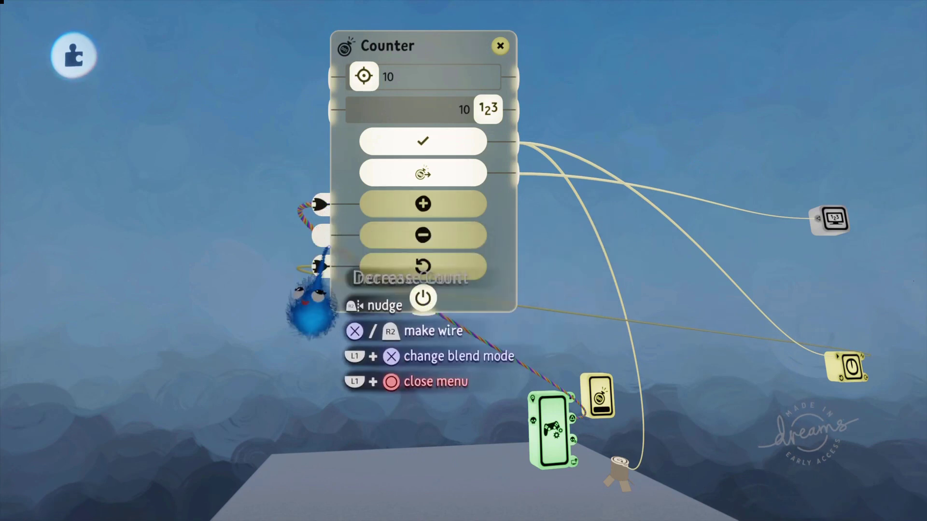
click(316, 267)
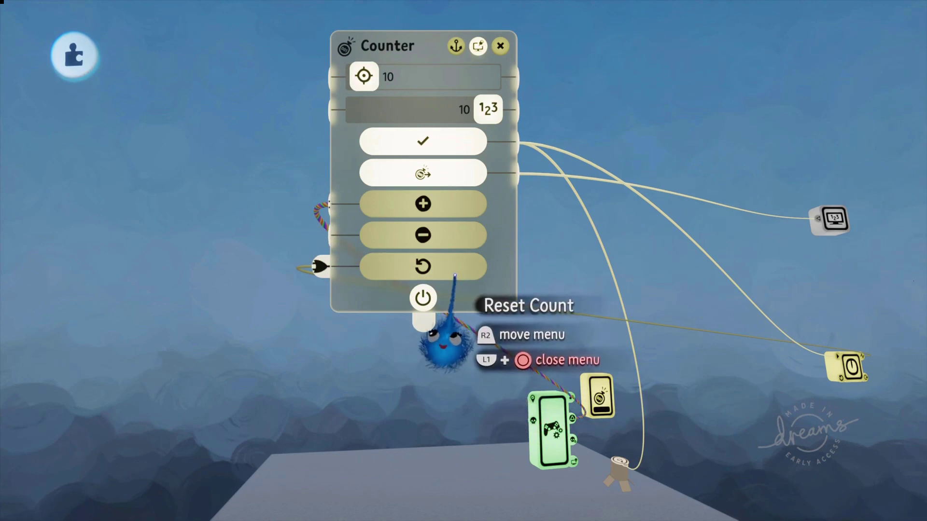
drag(459, 295, 584, 233)
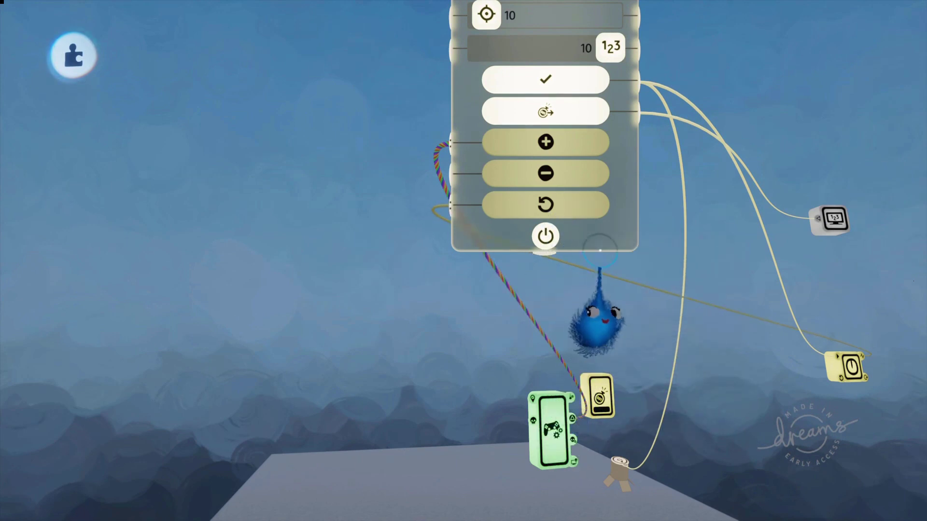
drag(599, 223, 550, 273)
drag(555, 186, 340, 167)
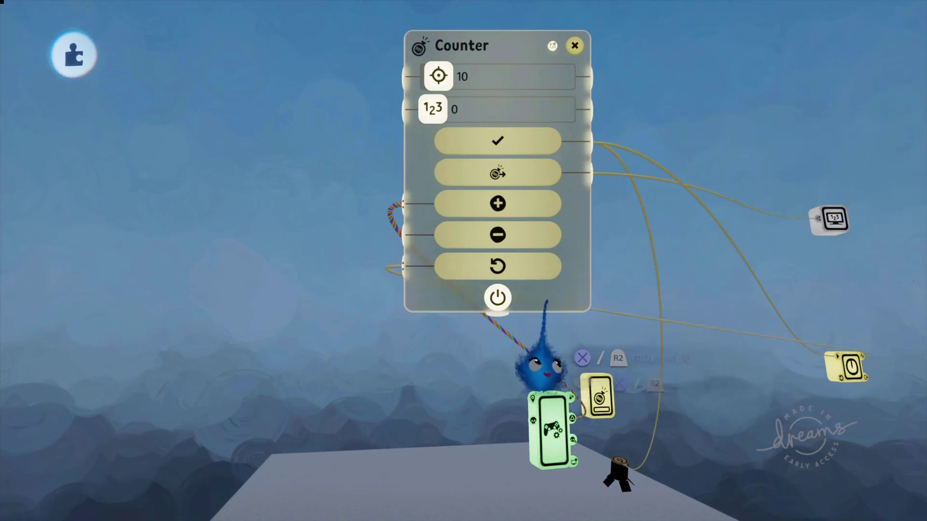
drag(580, 279, 664, 230)
scroll(685, 296, down, 3)
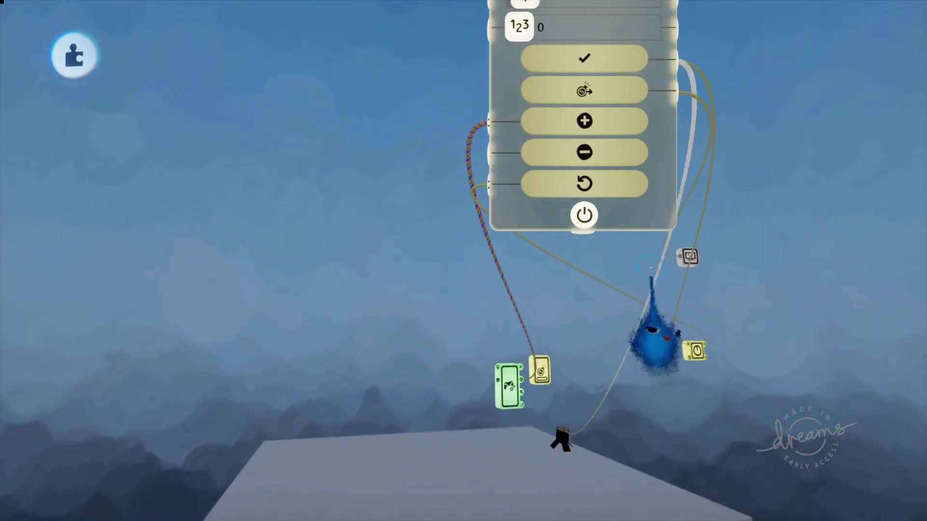
drag(640, 282, 611, 402)
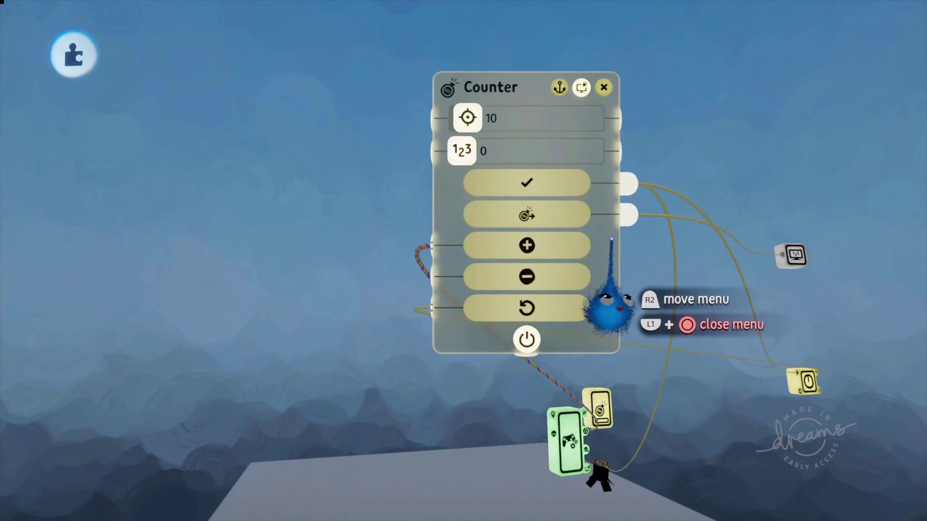